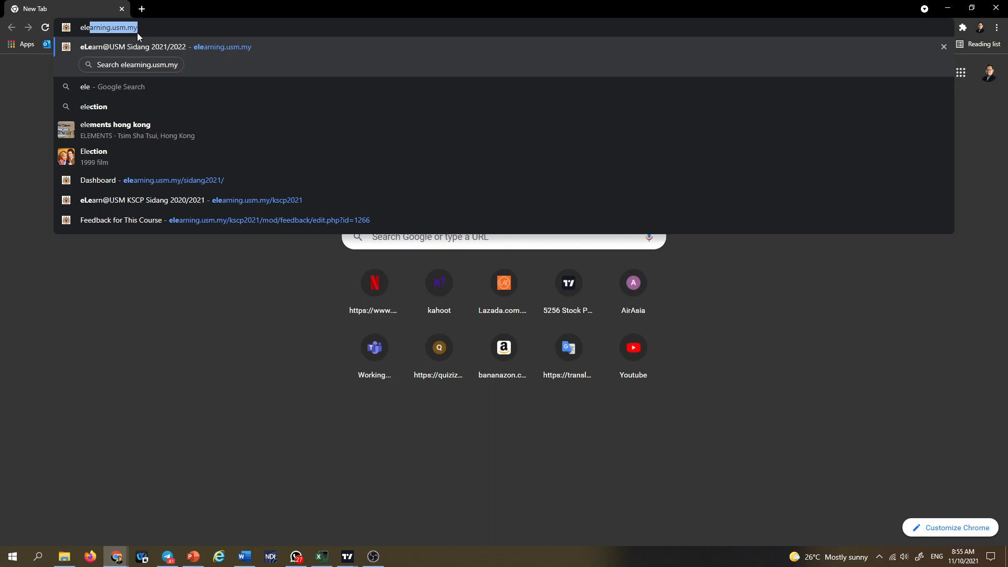
# - Go to elearning.usm.my and open the GPT502 PRINCIPLES OF TEACHING LEARNING course from the dashboard
pyautogui.press('Right')
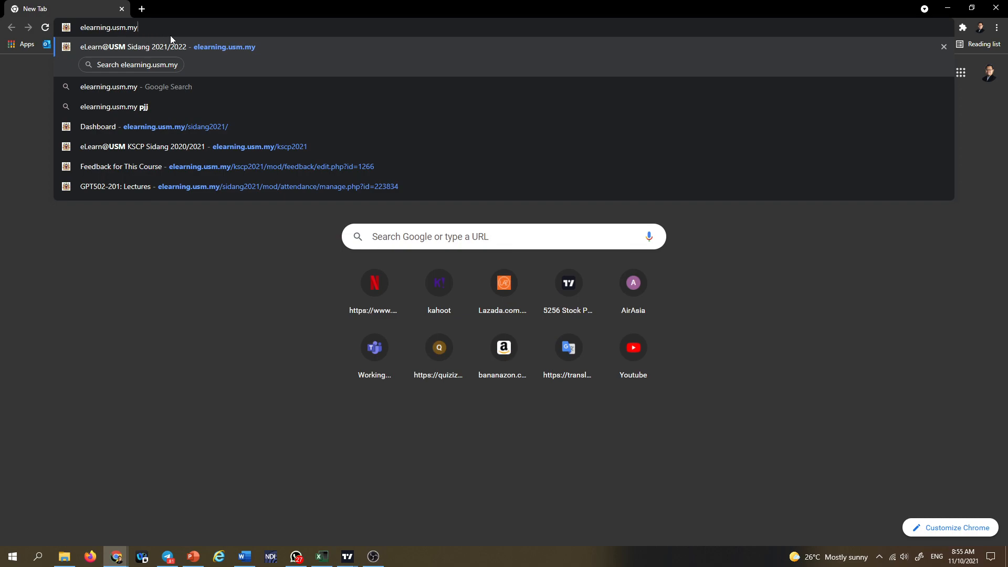
pyautogui.press('Return')
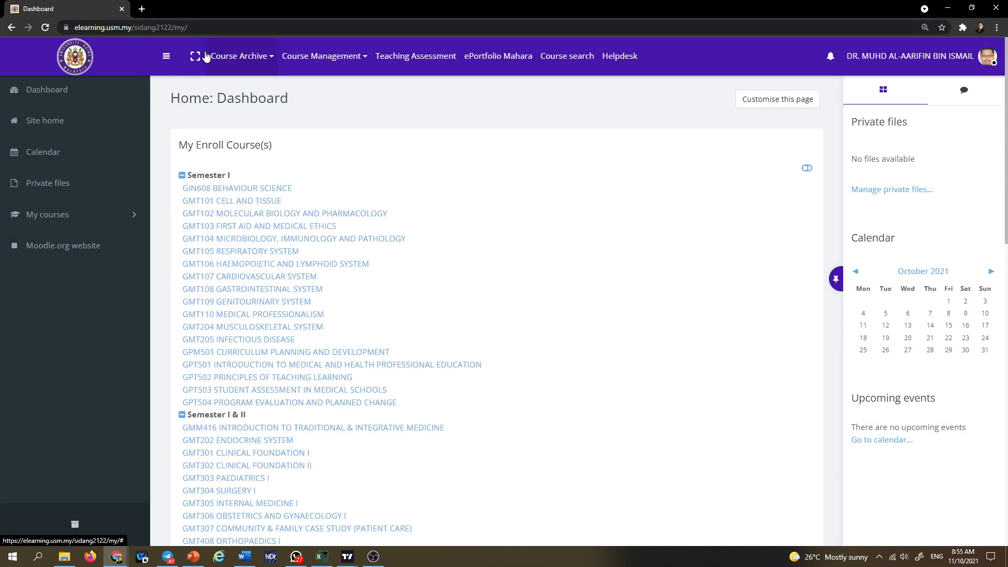
pyautogui.click(104, 31)
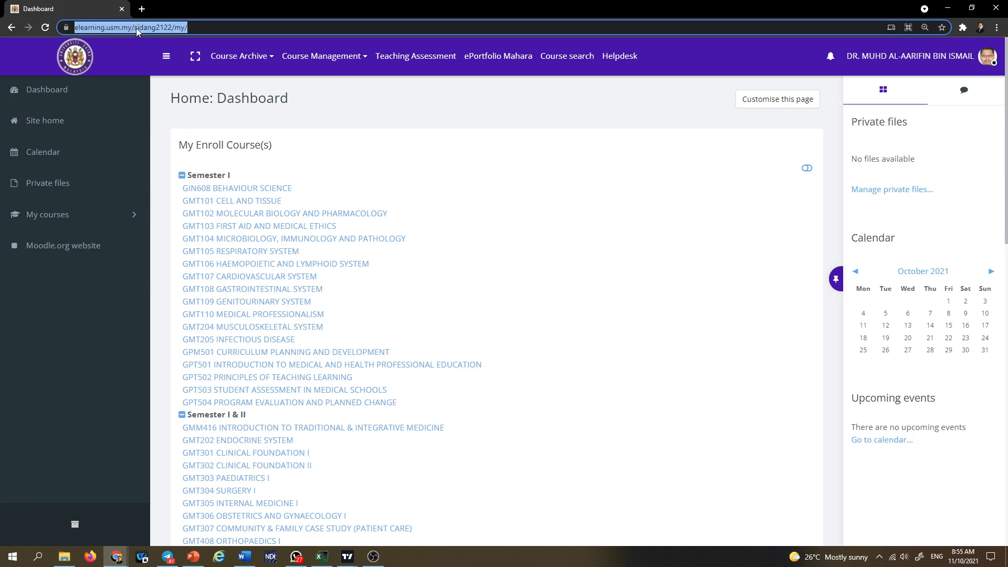
pyautogui.click(159, 30)
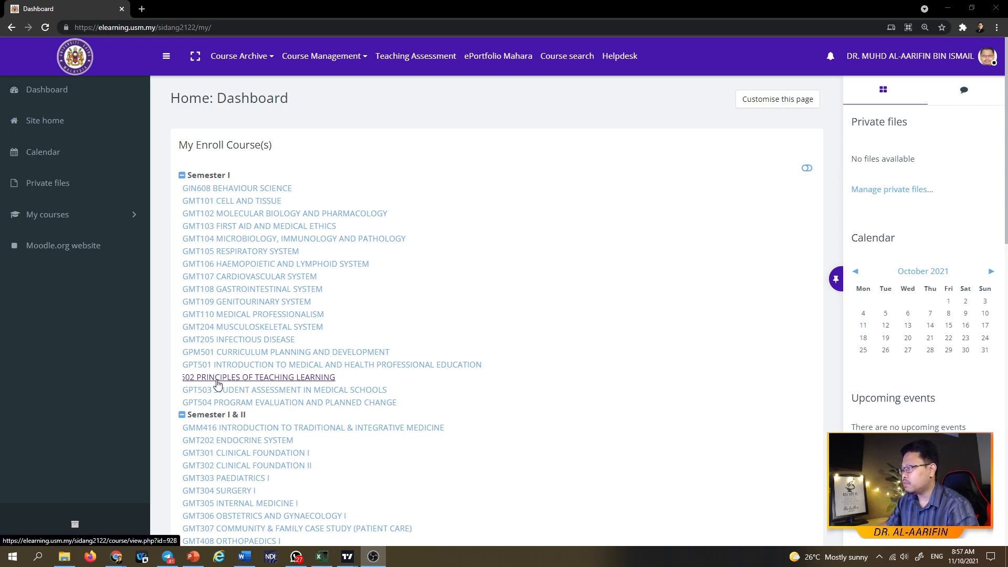
pyautogui.click(235, 382)
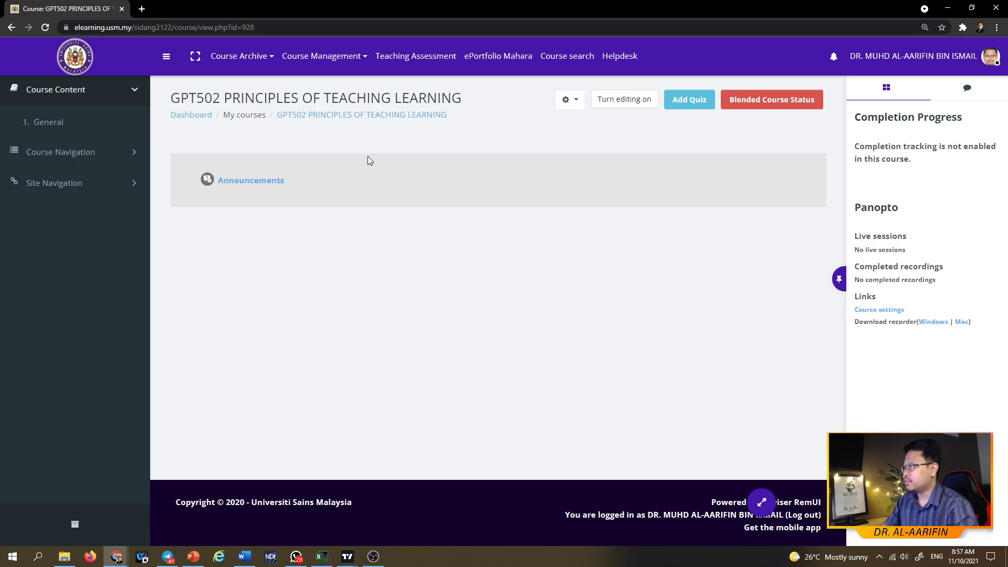
# - Open the Sidang 2020/2021 course archive in a new browser tab and switch to it
pyautogui.click(250, 61)
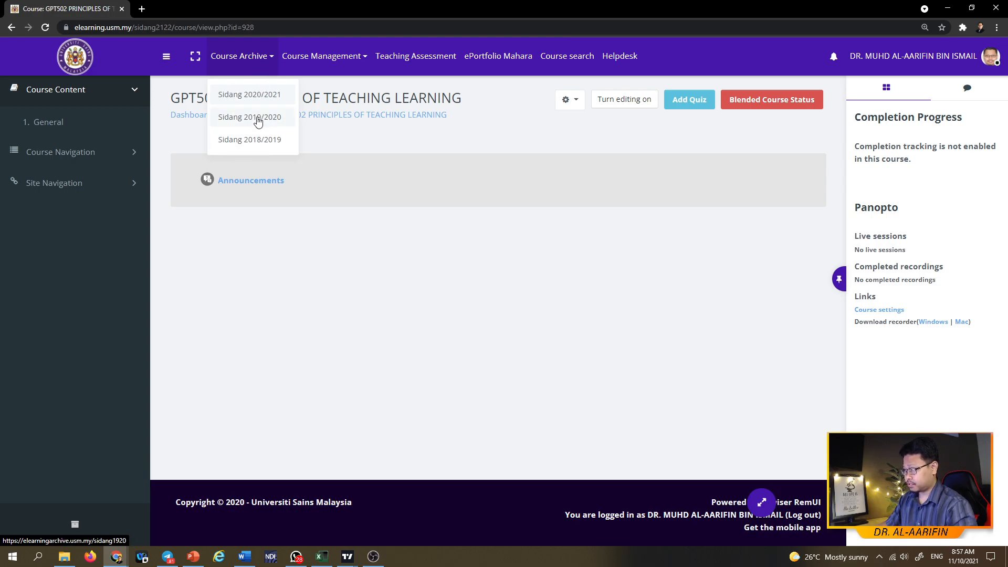
pyautogui.rightClick(239, 95)
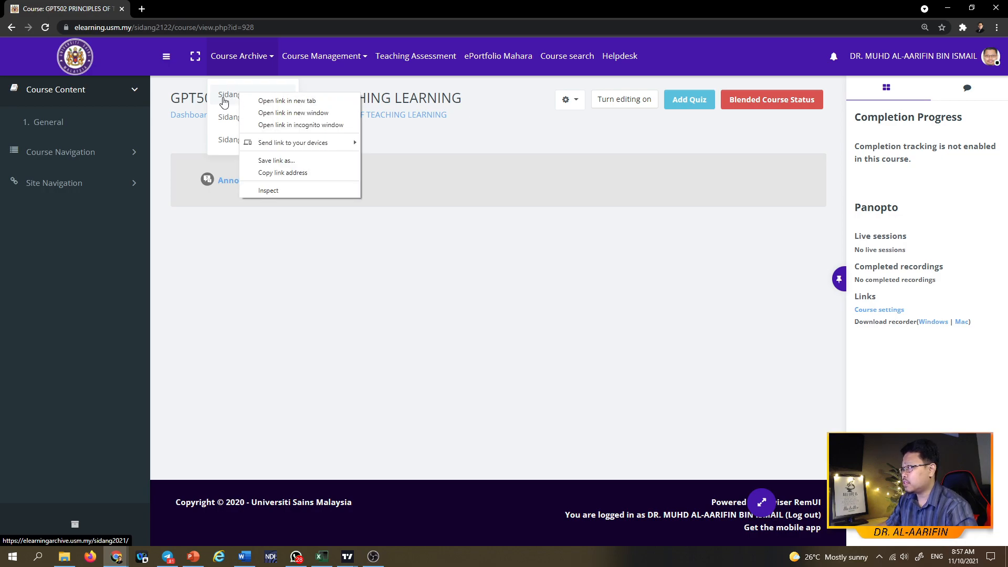
pyautogui.click(226, 100)
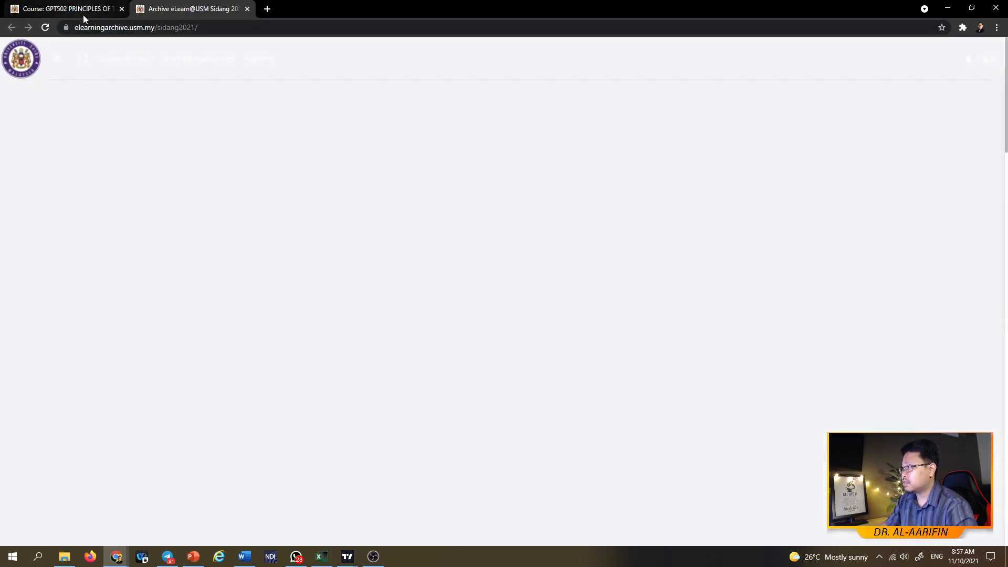
pyautogui.click(65, 8)
pyautogui.click(245, 62)
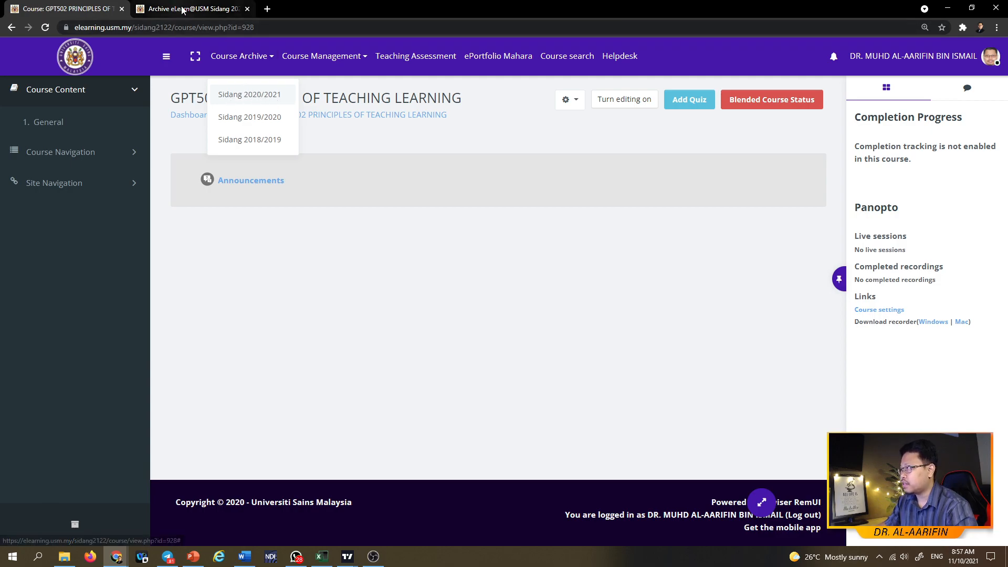
pyautogui.click(205, 10)
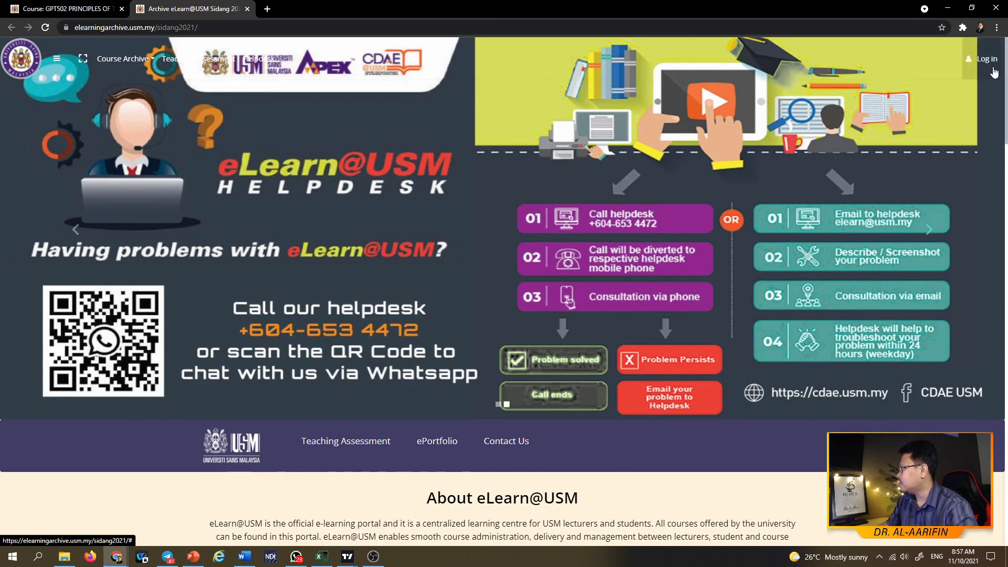
# - Log in to the archive site and open its GPT502 PRINCIPLES OF TEACHING LEARNING course
pyautogui.click(986, 59)
pyautogui.click(937, 119)
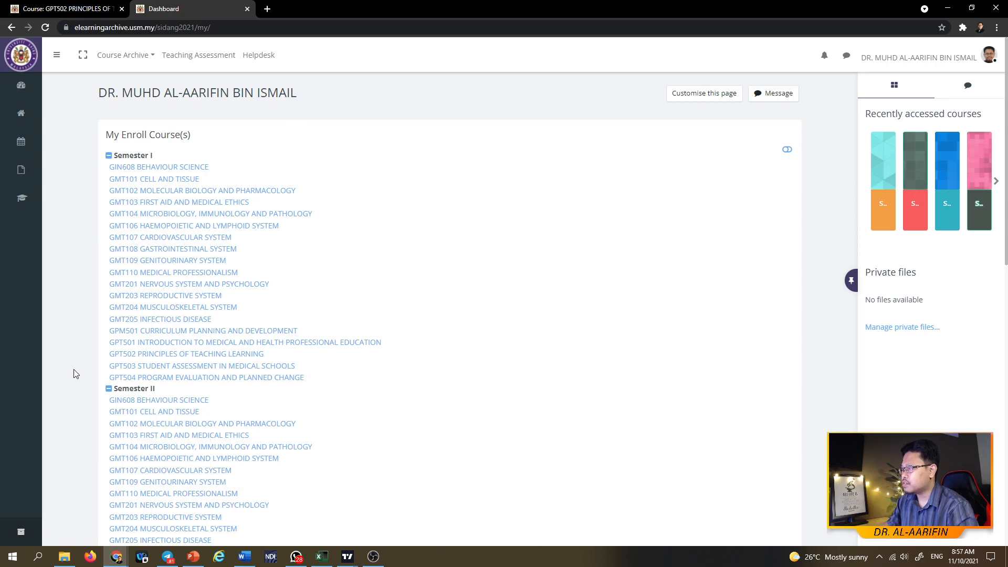
pyautogui.click(205, 355)
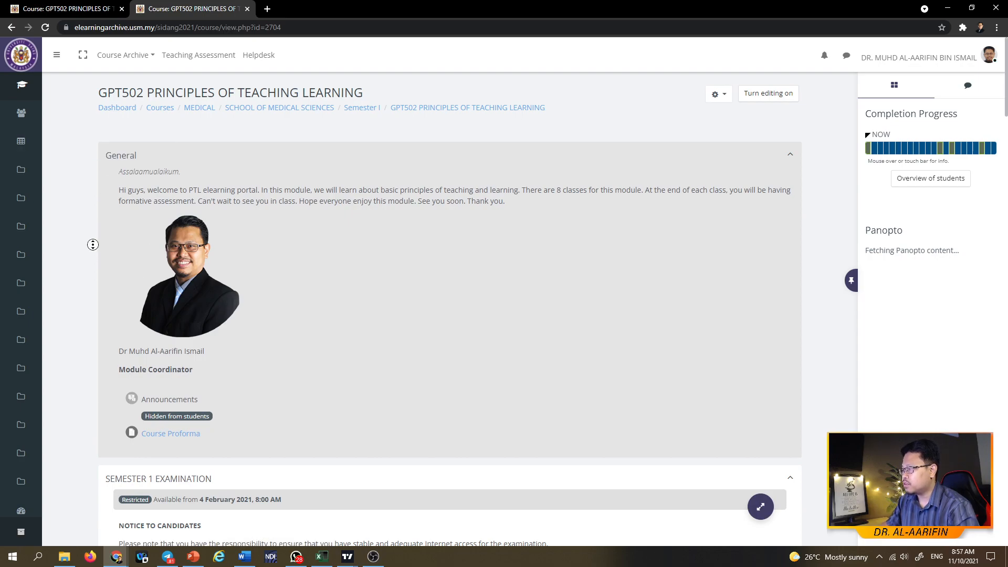
# - Look through the sections and activities of the archived GPT502 course
pyautogui.scroll(-7, 93, 243)
pyautogui.scroll(7, 78, 179)
pyautogui.scroll(-19, 107, 273)
pyautogui.scroll(3, 96, 151)
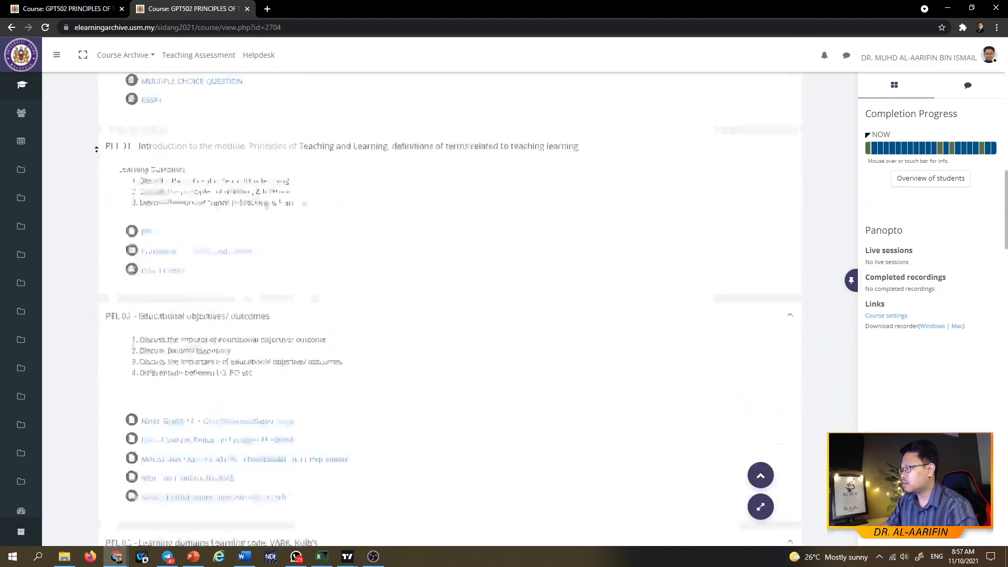
pyautogui.scroll(10, 96, 151)
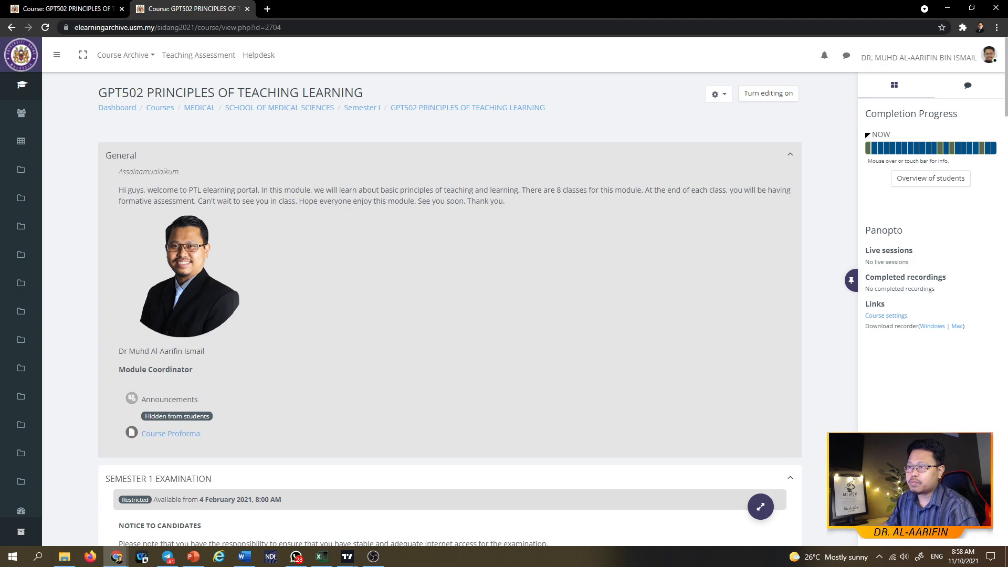
pyautogui.hotkey('alt', 'Tab')
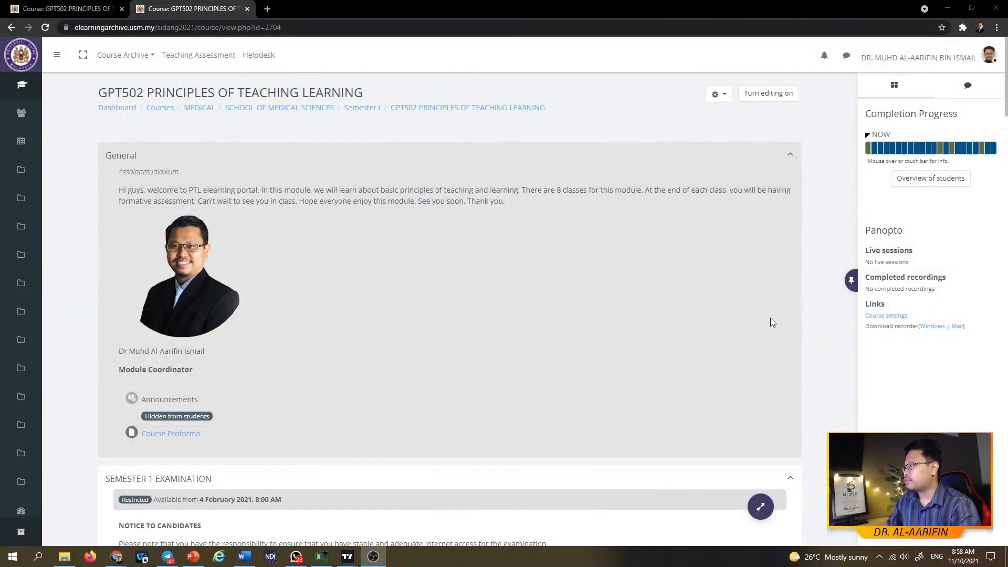
pyautogui.scroll(-3, 493, 226)
pyautogui.scroll(3, 492, 226)
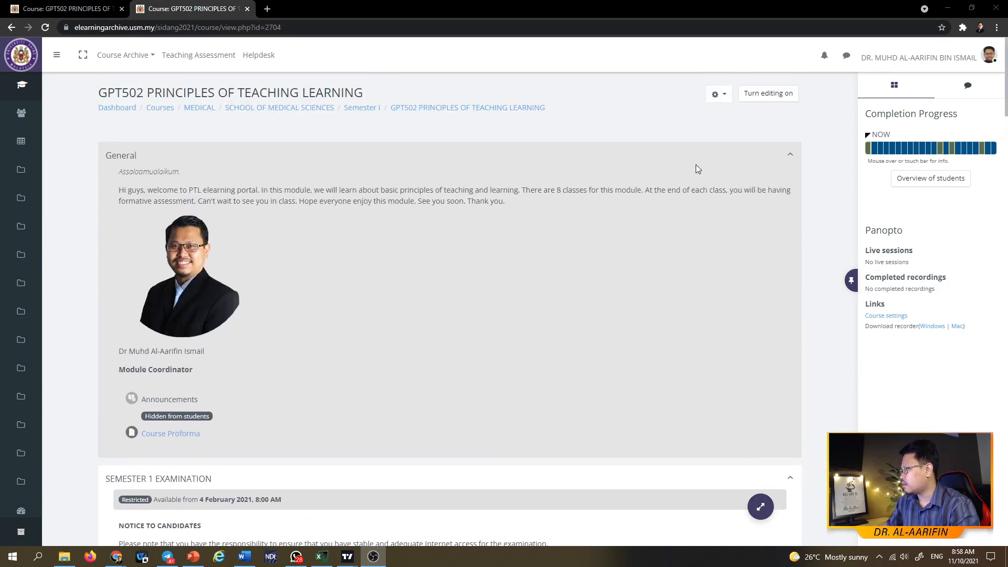
# - Create a backup of the archived GPT502 course with the initial settings unchanged, skipping straight to the final step
pyautogui.click(718, 100)
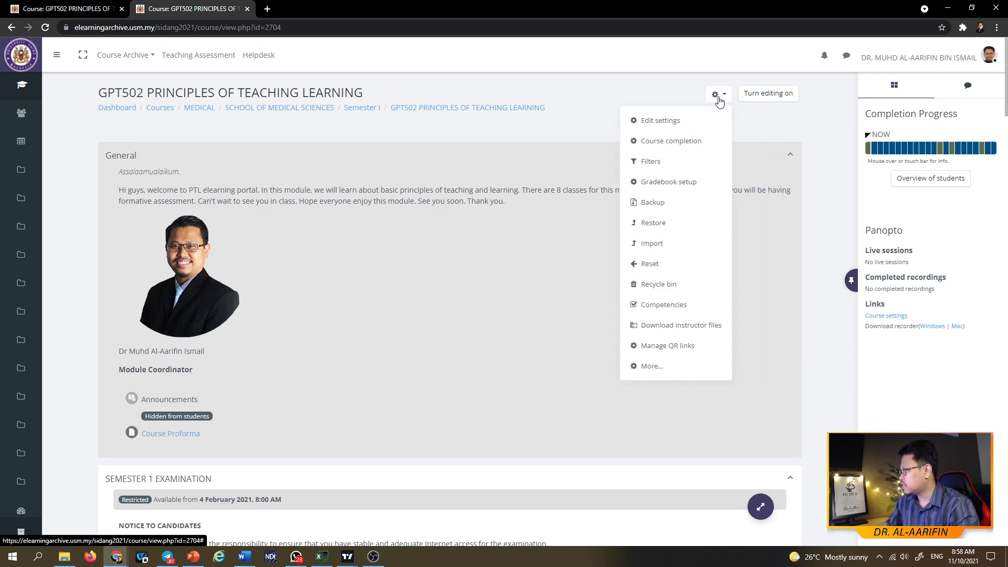
pyautogui.click(653, 208)
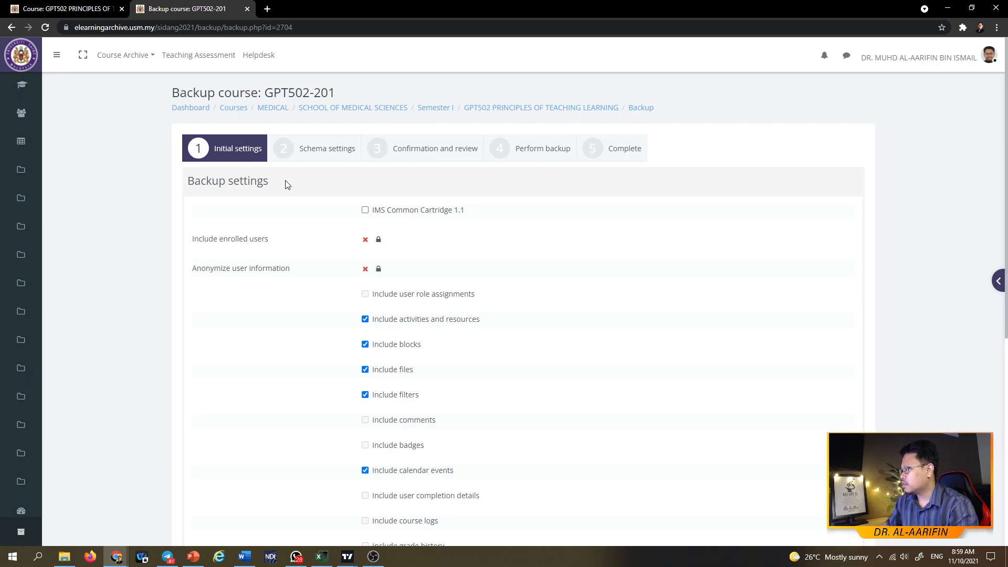
pyautogui.scroll(-6, 277, 220)
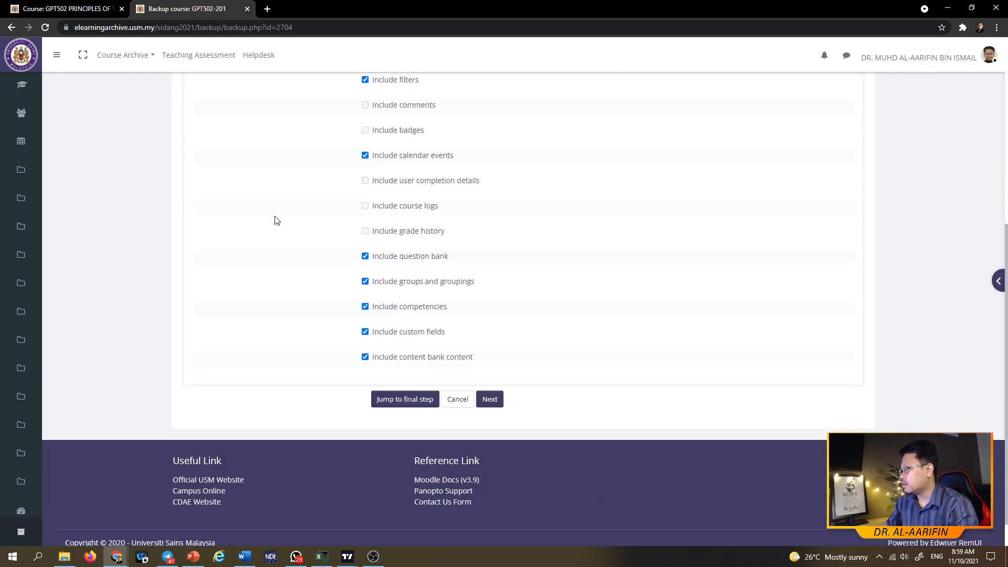
pyautogui.scroll(6, 277, 220)
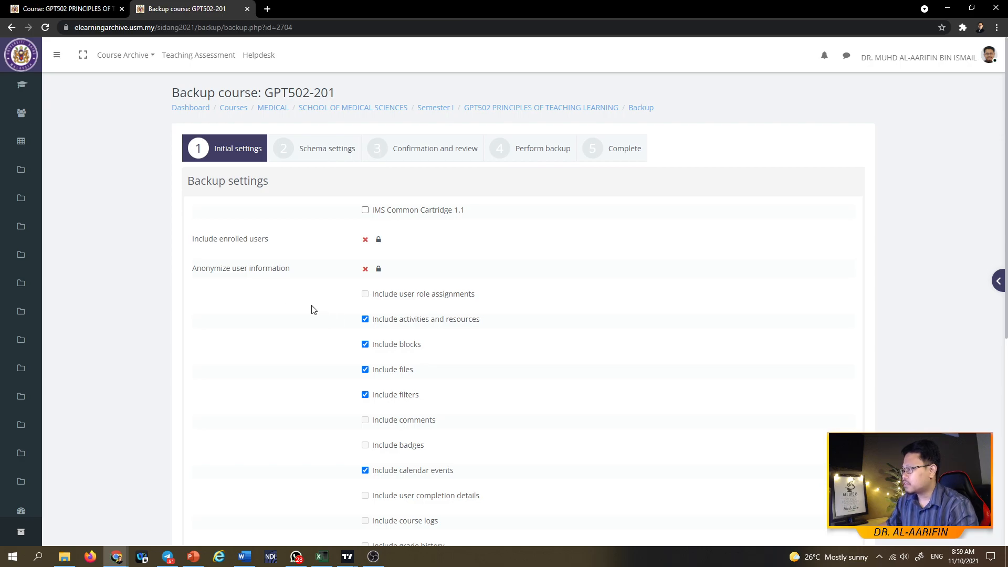
pyautogui.scroll(-7, 303, 293)
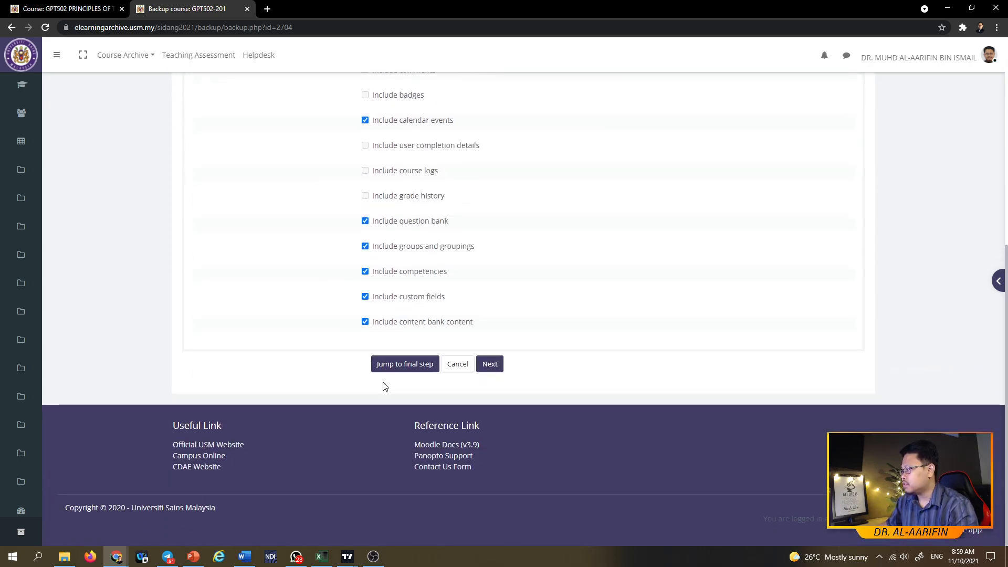
pyautogui.click(407, 366)
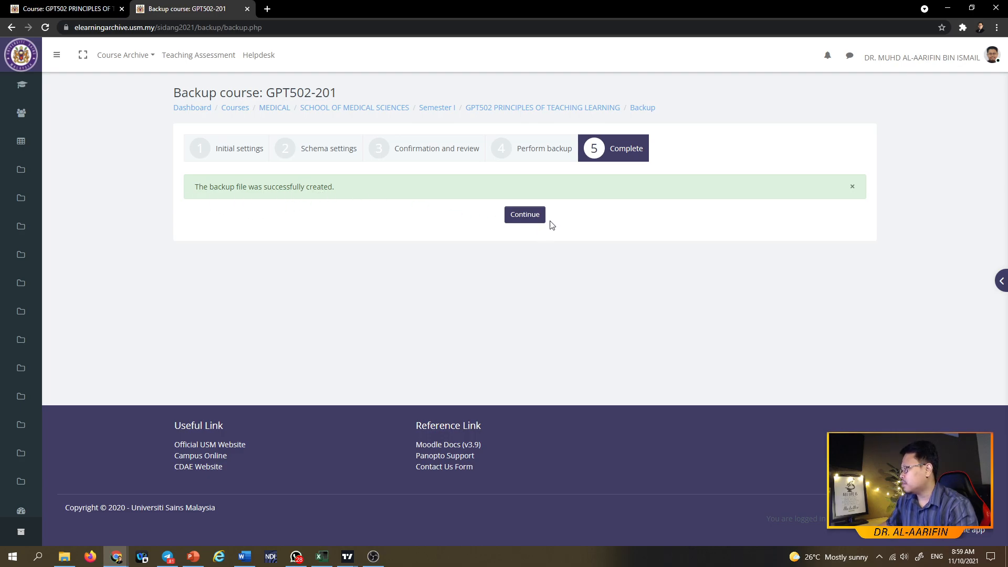
pyautogui.click(535, 219)
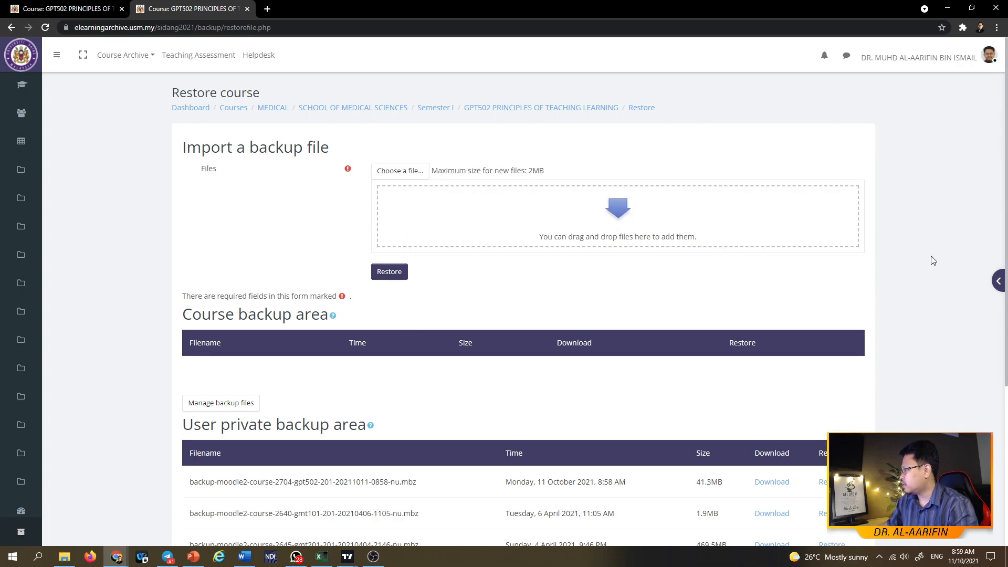
pyautogui.middleClick(935, 240)
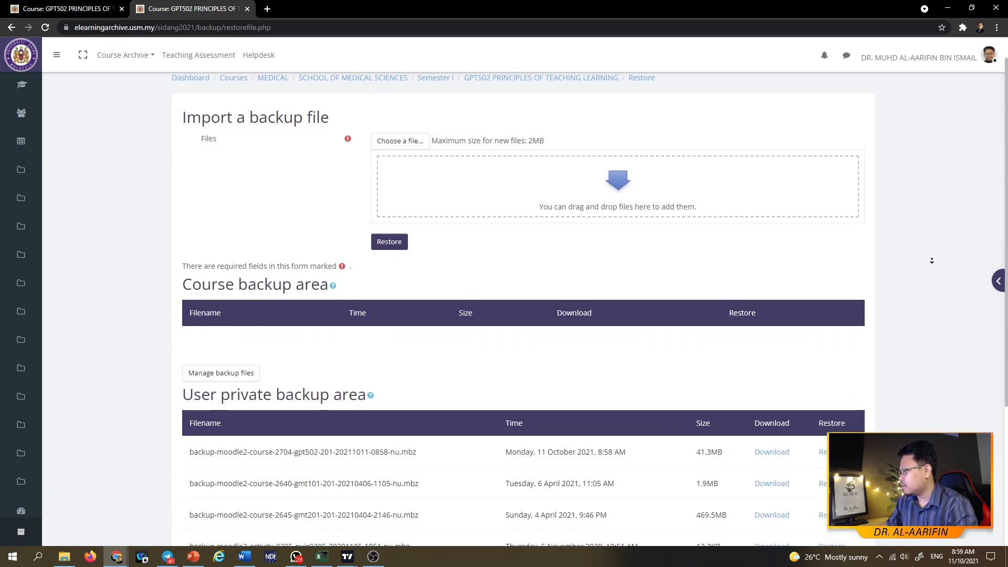
pyautogui.middleClick(932, 260)
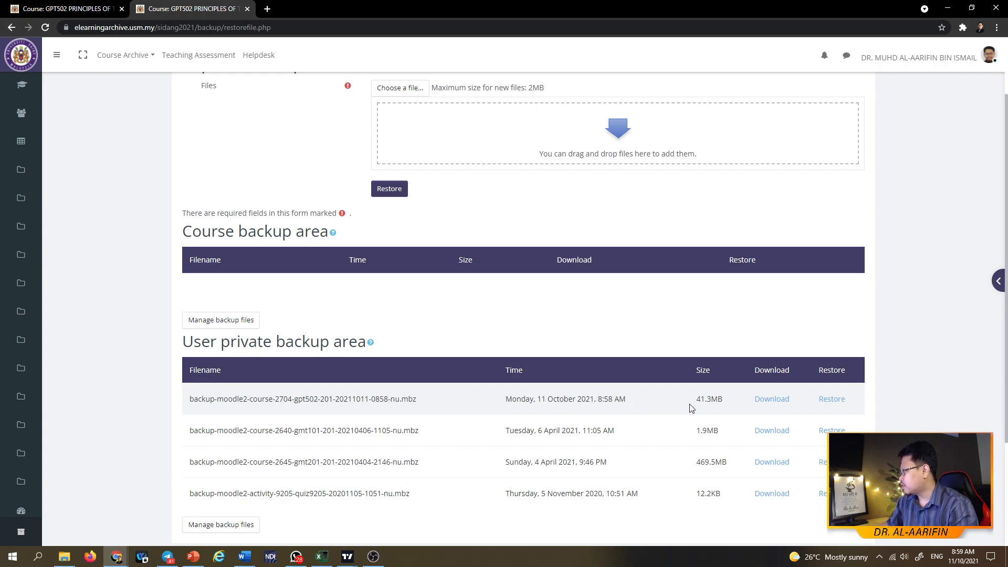
pyautogui.click(772, 404)
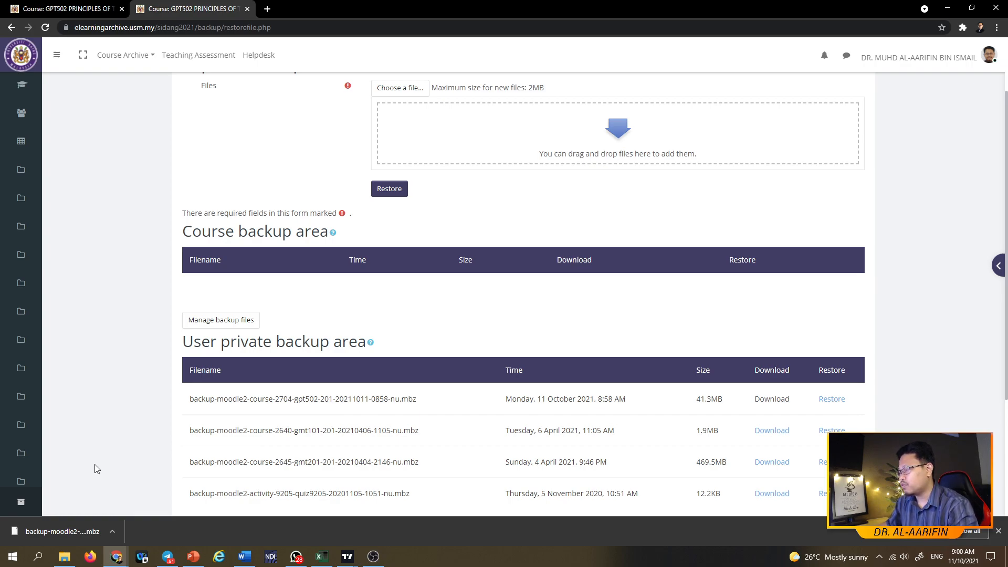
pyautogui.click(112, 532)
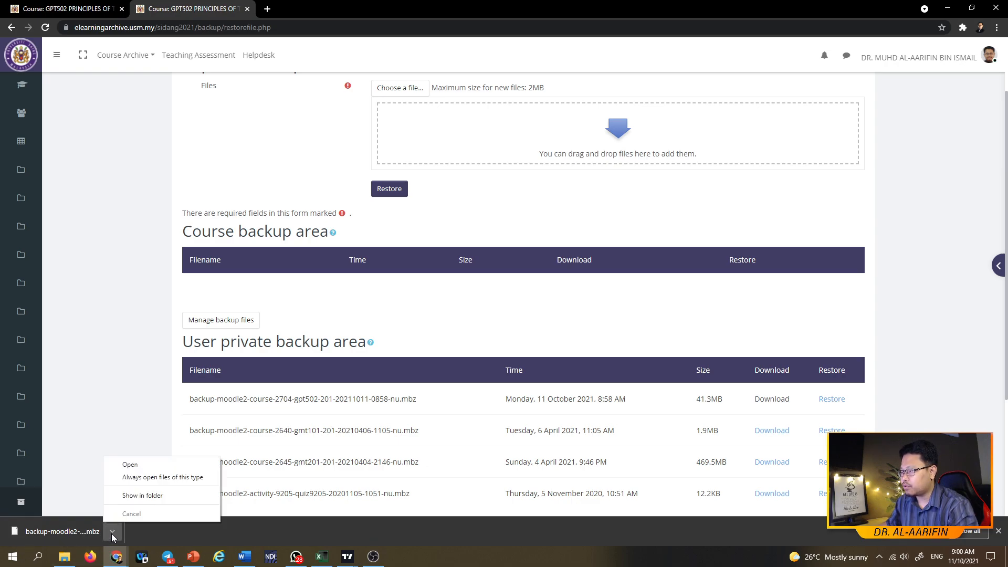
pyautogui.click(154, 496)
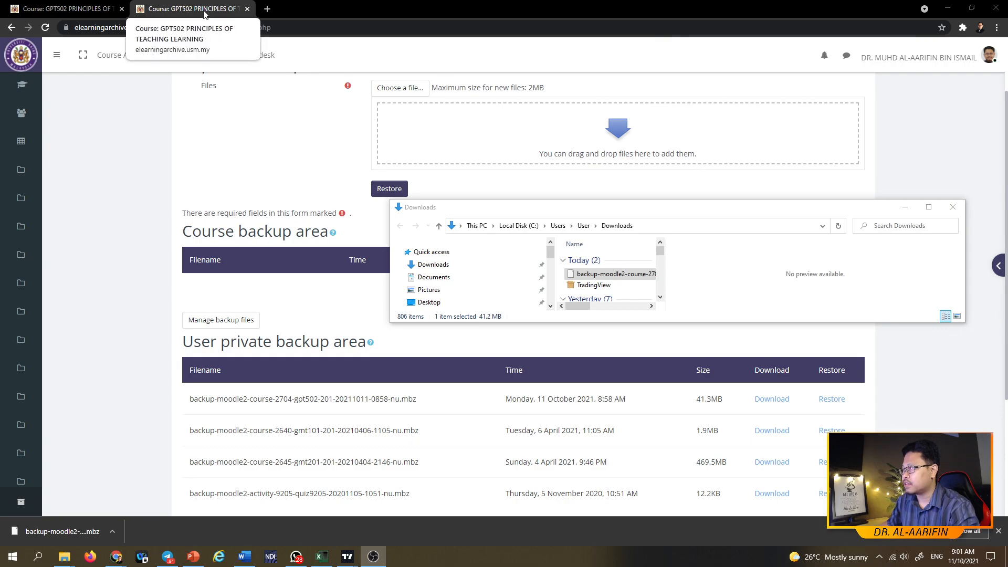
# - Return to the GPT502 course on the sidang2122 site and open its Restore course page
pyautogui.click(131, 153)
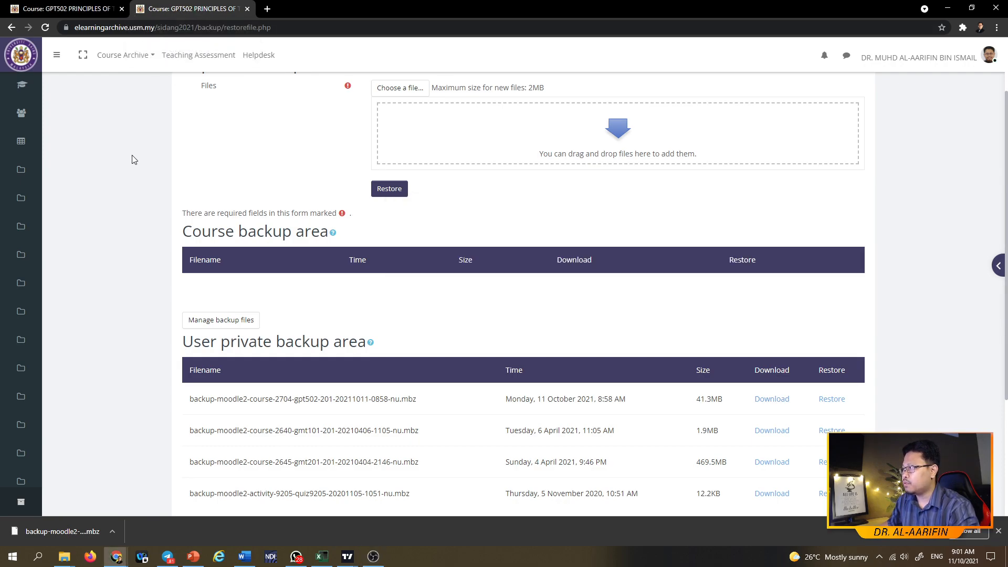
pyautogui.moveTo(179, 27); pyautogui.dragTo(196, 27)
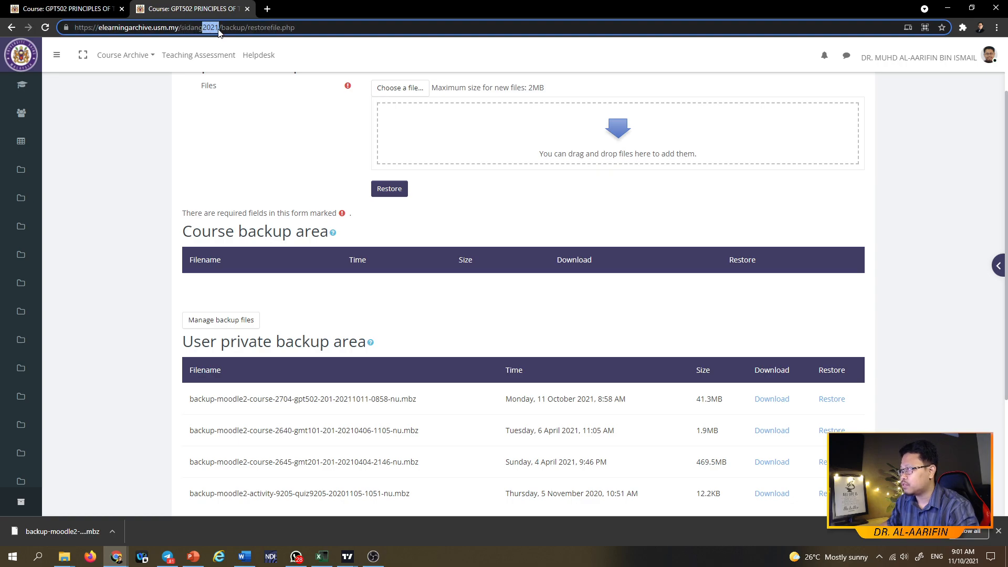
pyautogui.click(86, 10)
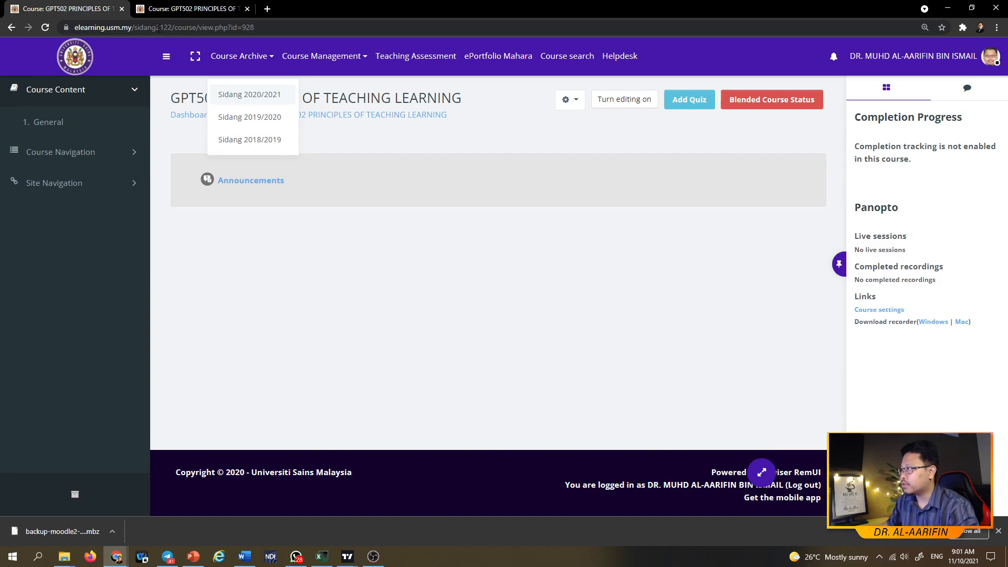
pyautogui.moveTo(156, 28); pyautogui.dragTo(159, 27)
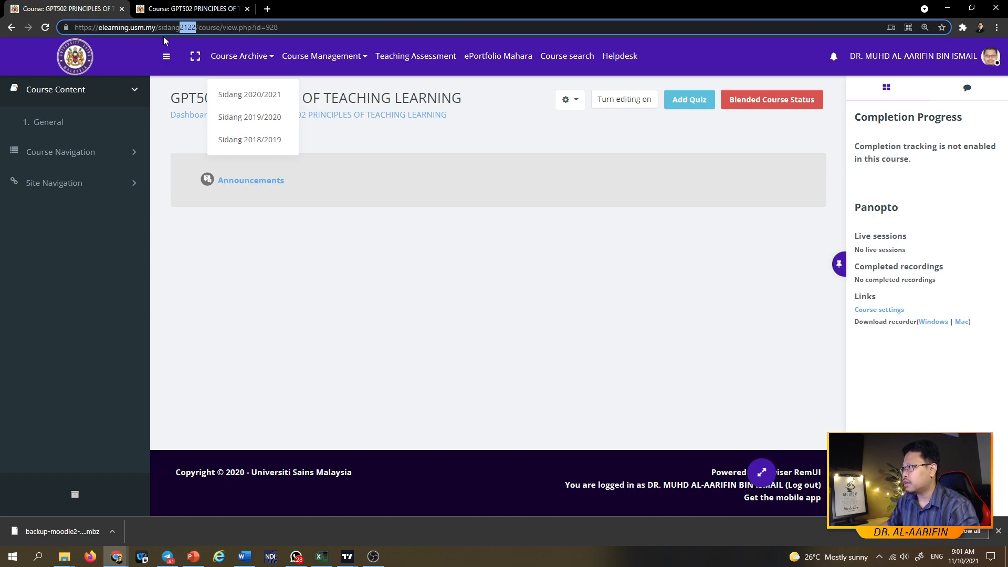
pyautogui.click(243, 278)
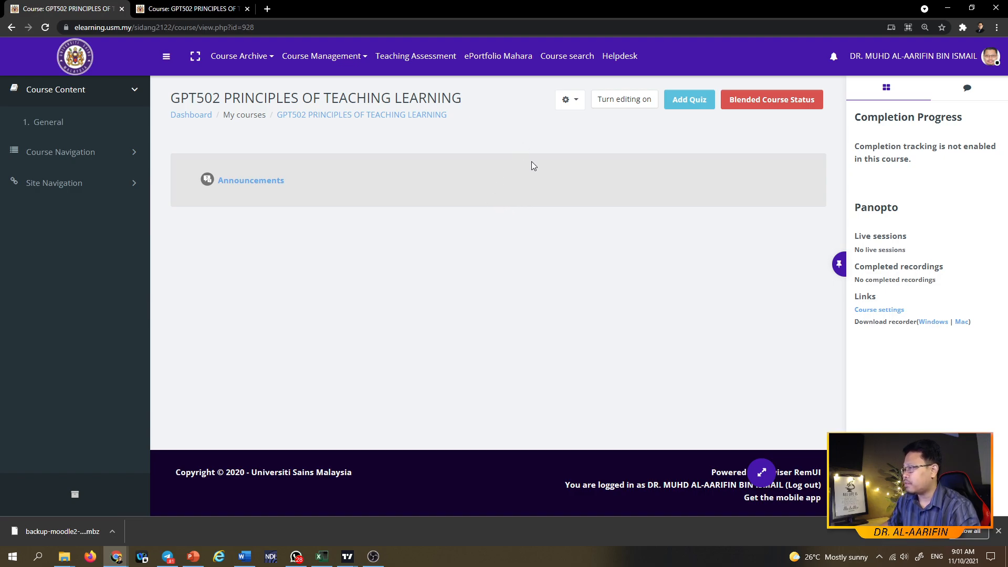
pyautogui.click(570, 106)
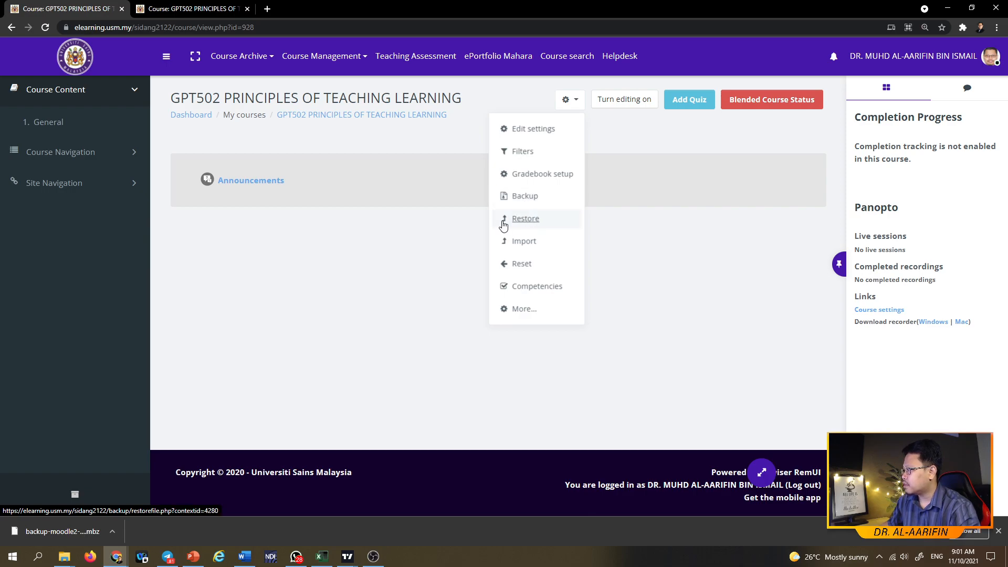
pyautogui.click(526, 220)
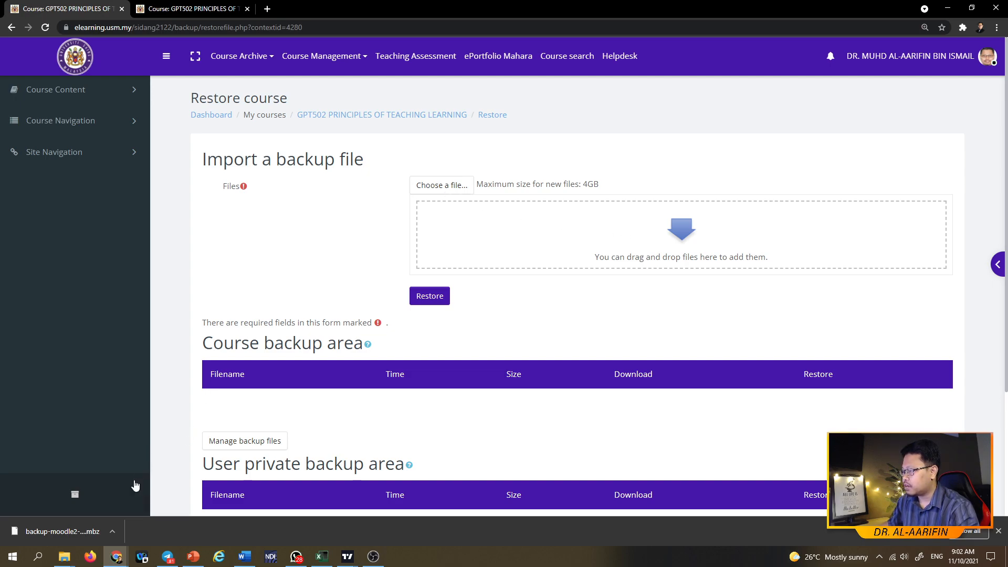
pyautogui.moveTo(69, 561)
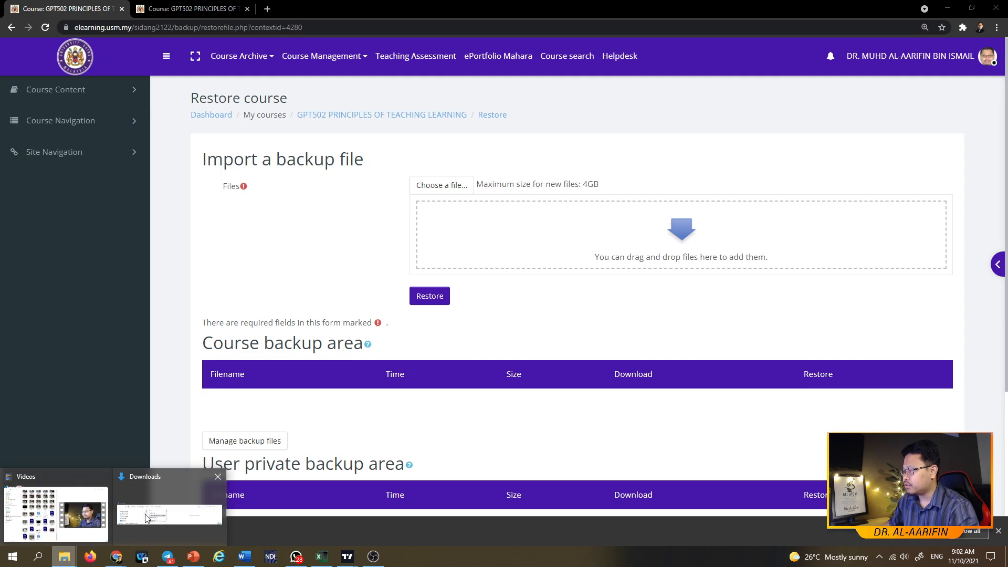
pyautogui.click(168, 509)
pyautogui.moveTo(687, 324); pyautogui.dragTo(690, 459)
pyautogui.moveTo(715, 214); pyautogui.dragTo(251, 150)
pyautogui.moveTo(111, 225); pyautogui.dragTo(689, 243)
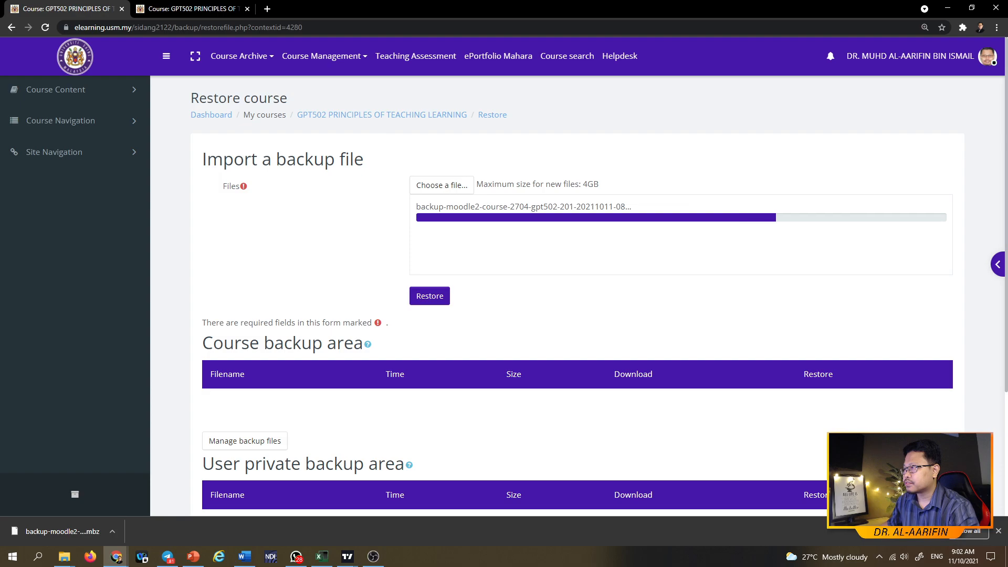
pyautogui.moveTo(157, 147); pyautogui.dragTo(0, 157)
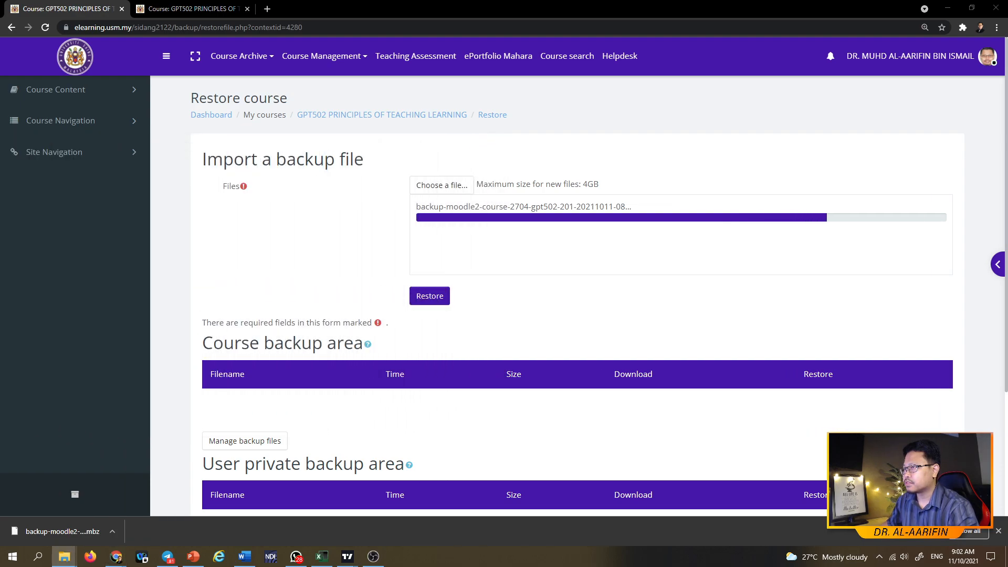
pyautogui.hotkey('alt', 'Tab')
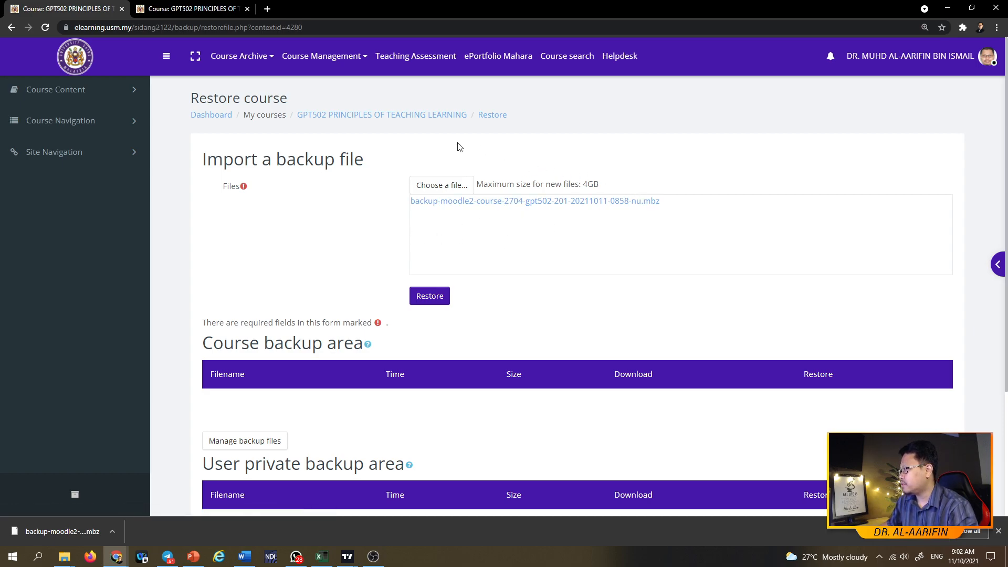
# - Start restoring the uploaded backup file, review its backup details and settings, and continue to the destination stage
pyautogui.click(430, 296)
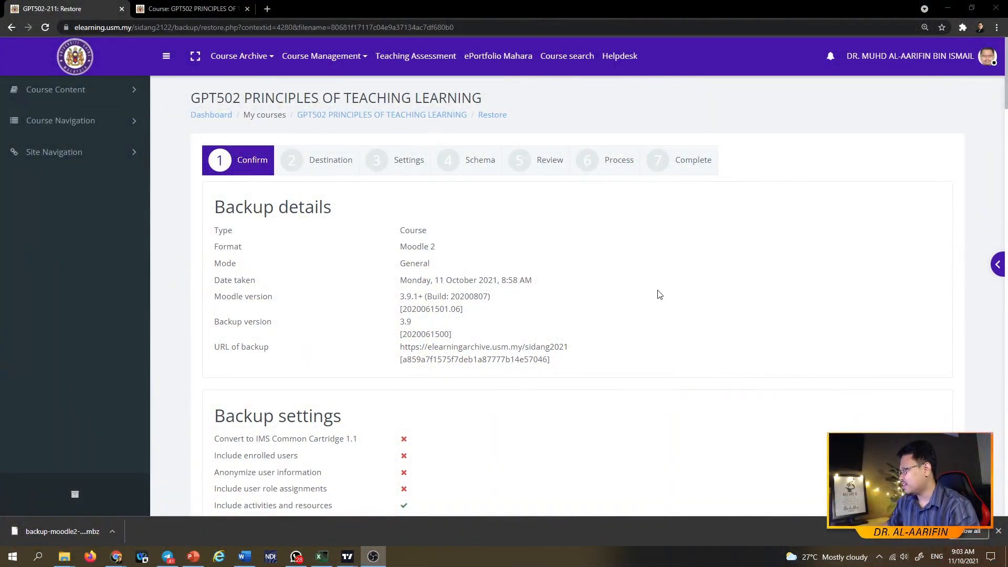
pyautogui.scroll(-5, 1005, 102)
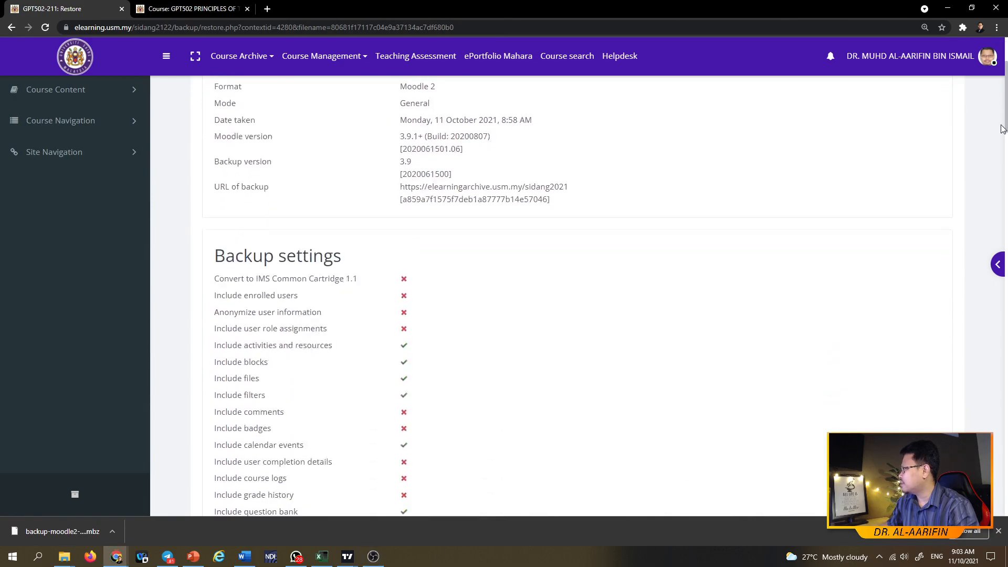
pyautogui.scroll(3, 1002, 110)
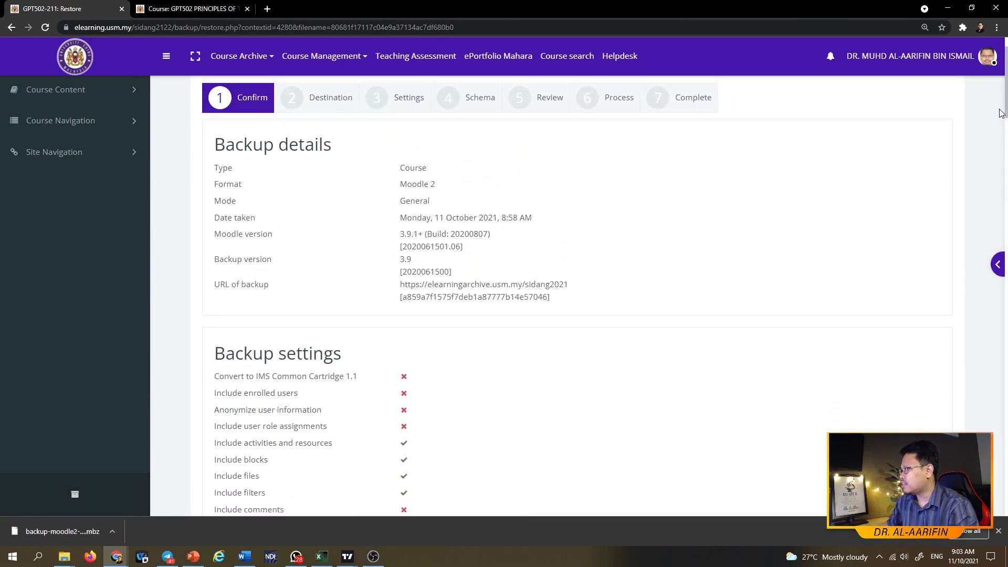
pyautogui.scroll(-8, 1000, 113)
pyautogui.scroll(-5, 1002, 177)
pyautogui.moveTo(1000, 216); pyautogui.dragTo(998, 514)
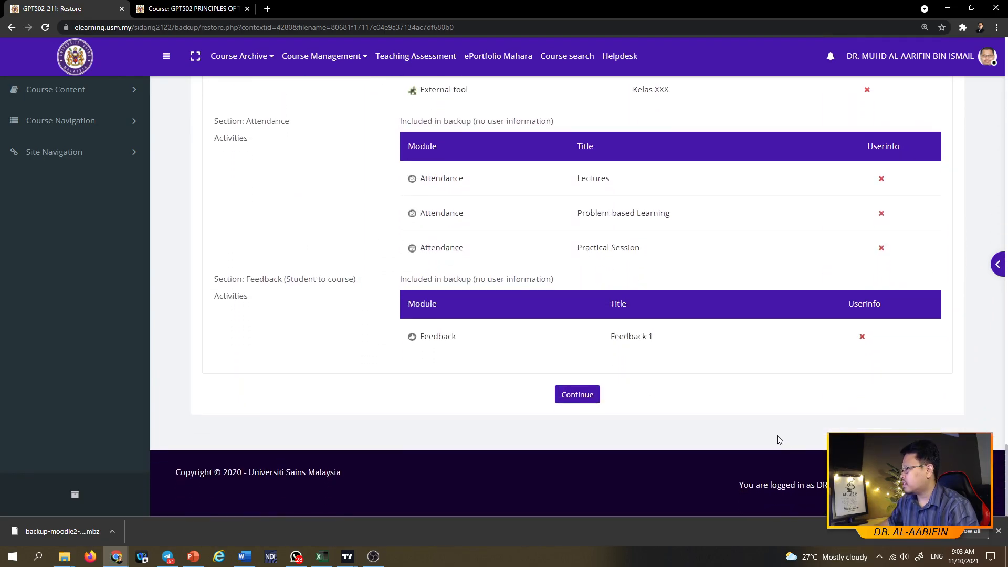
pyautogui.click(563, 400)
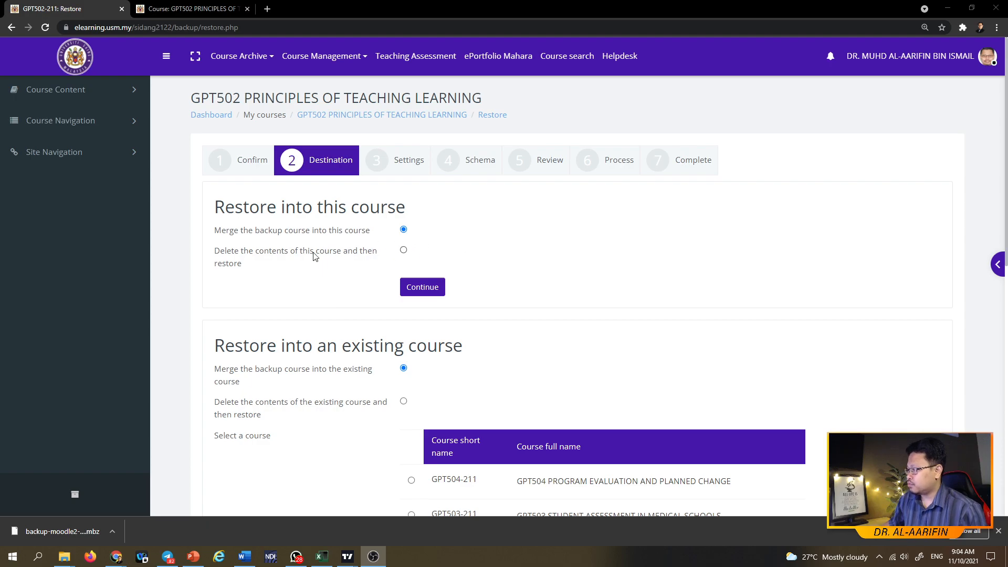
# - Choose to delete the contents of this course and then restore, and accept the restore settings unchanged
pyautogui.click(404, 251)
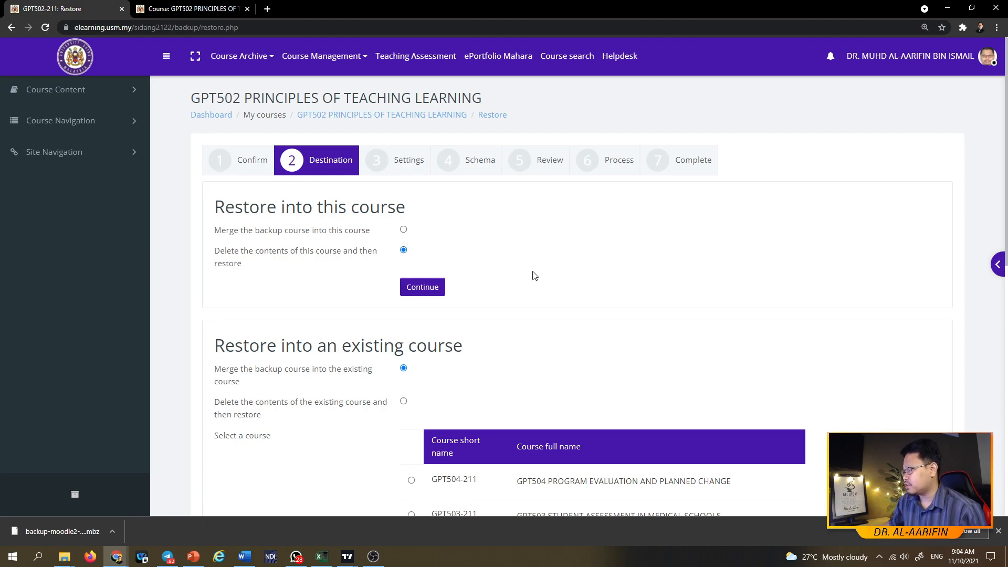
pyautogui.click(421, 290)
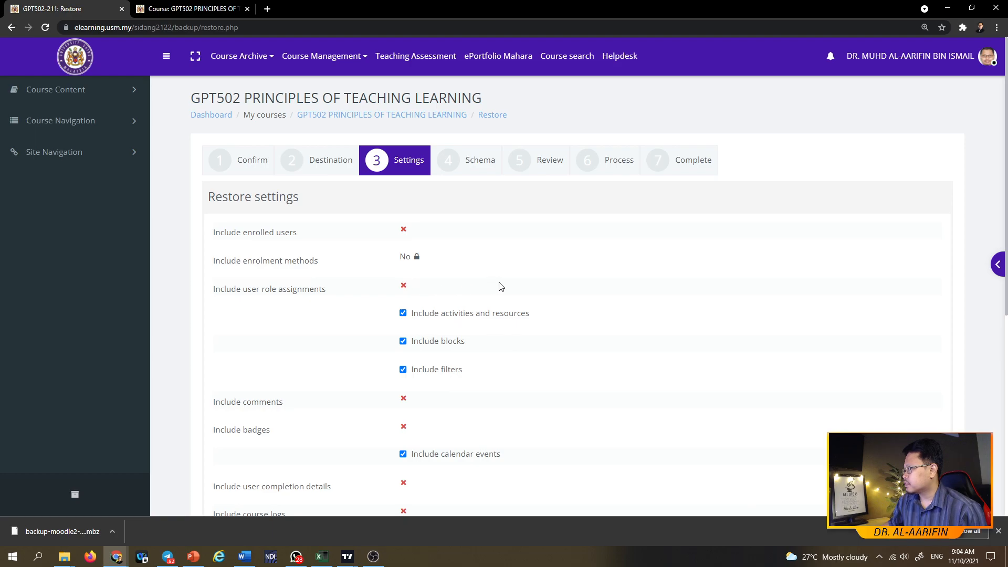
pyautogui.scroll(-6, 499, 286)
pyautogui.click(463, 381)
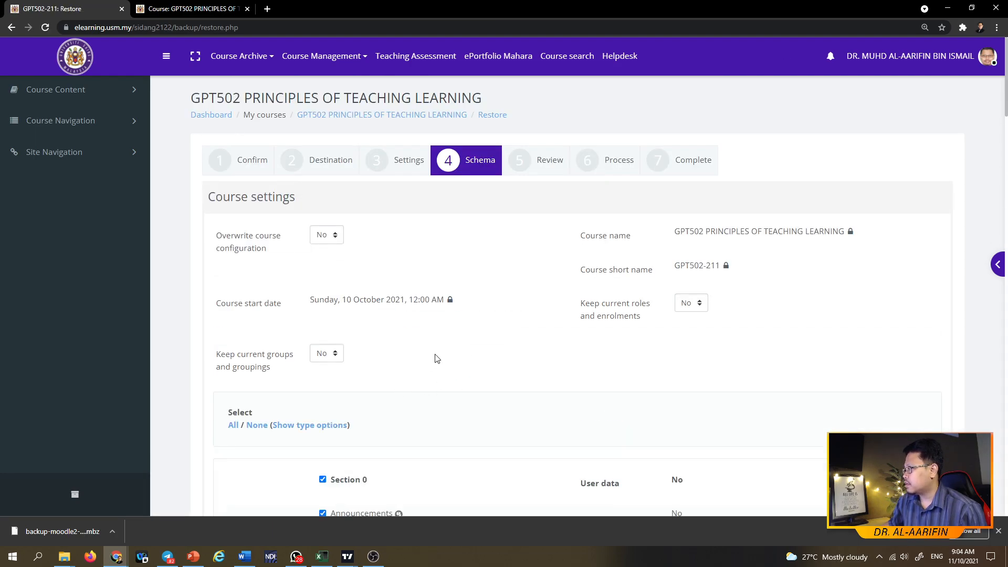
# - Check the schema's course settings and sections, keep all sections and activities selected, and proceed to the review stage
pyautogui.scroll(-3, 435, 358)
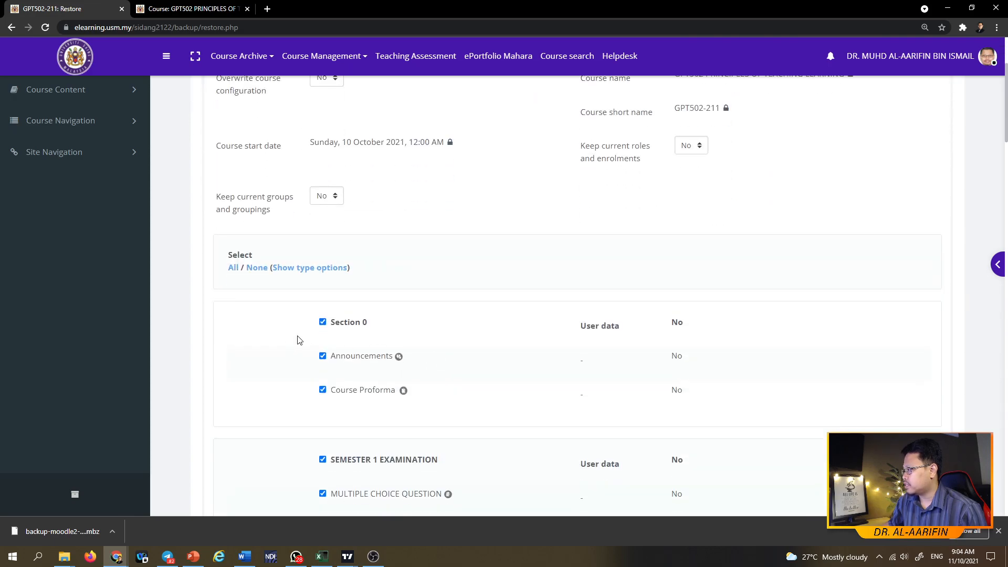
pyautogui.scroll(-6, 318, 366)
pyautogui.scroll(-15, 287, 311)
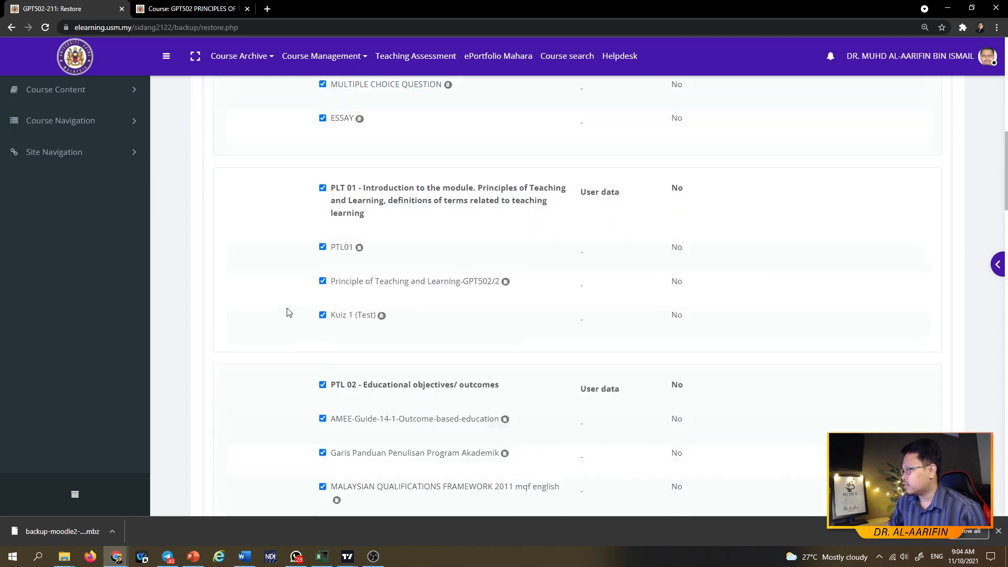
pyautogui.scroll(-20, 287, 312)
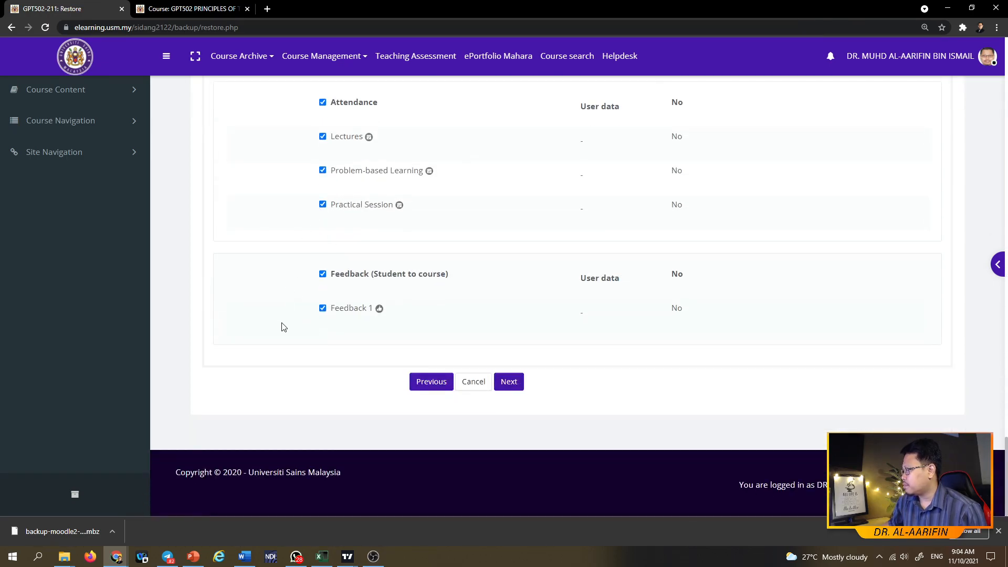
pyautogui.click(512, 382)
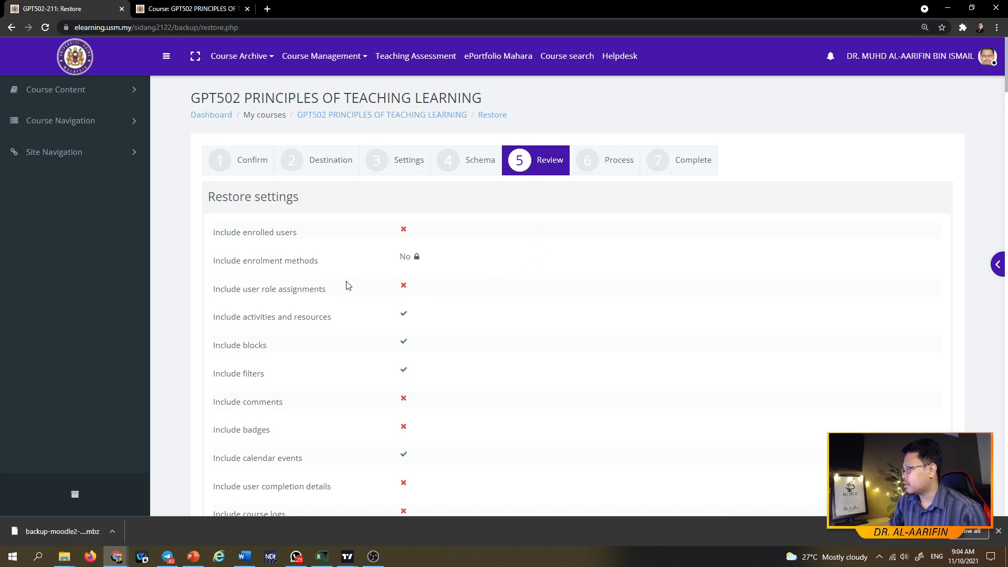
# - Review the restore settings and included sections down to Feedback (Student to course), and perform the restore
pyautogui.scroll(-12, 287, 289)
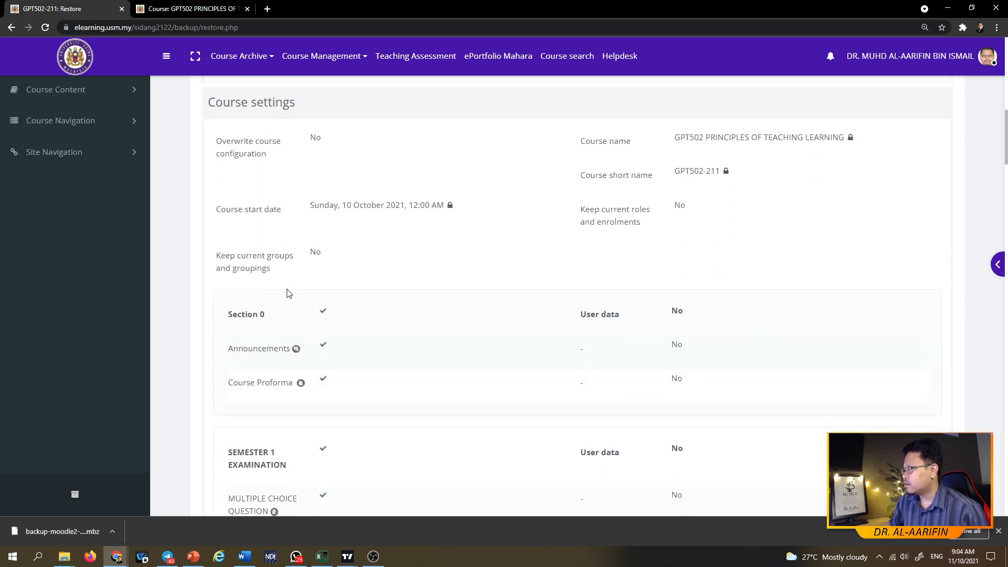
pyautogui.scroll(-15, 288, 293)
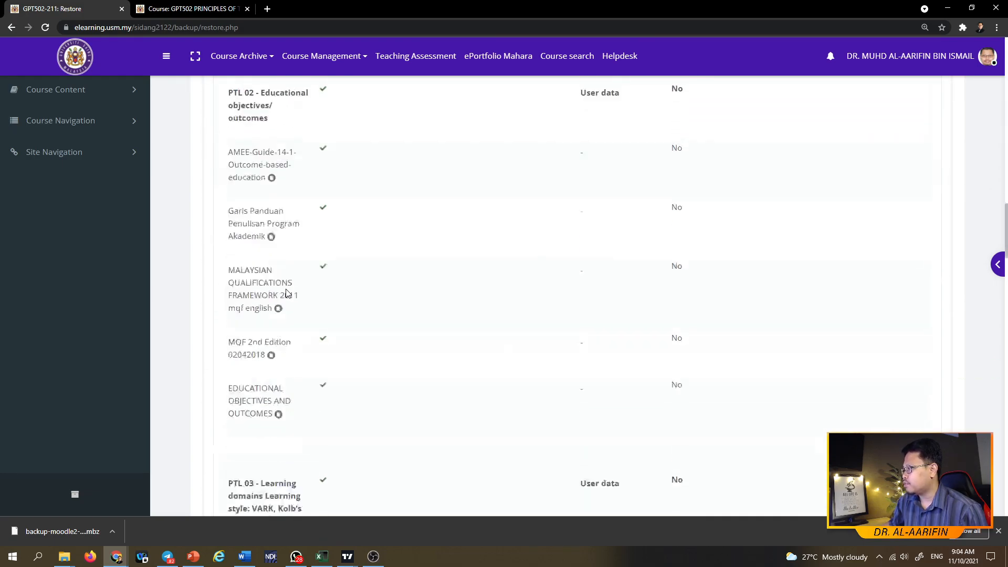
pyautogui.scroll(-15, 287, 293)
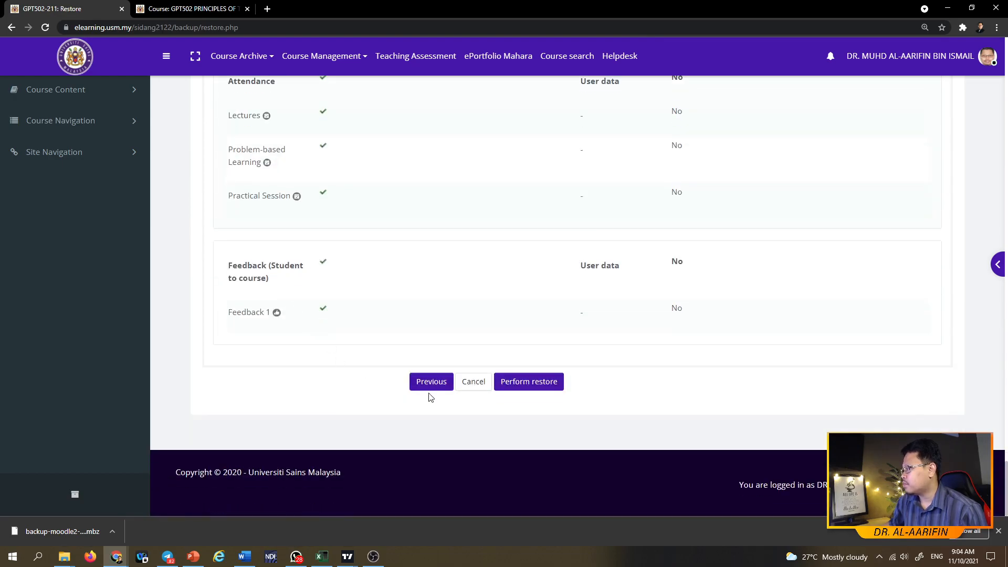
pyautogui.click(533, 388)
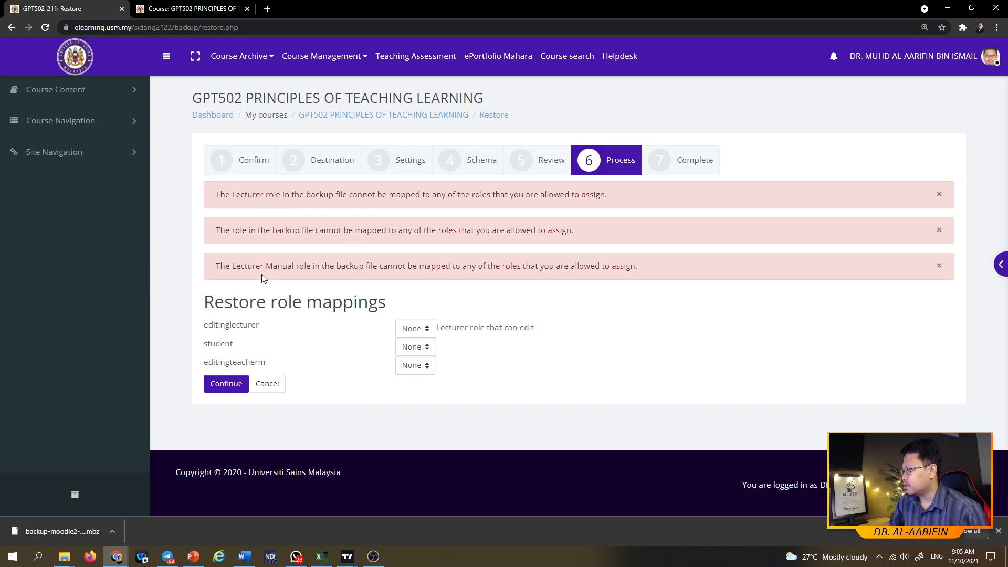
# - Check the editinglecturer mapping choices, leave all restore role mappings at None, and continue the restore
pyautogui.click(418, 329)
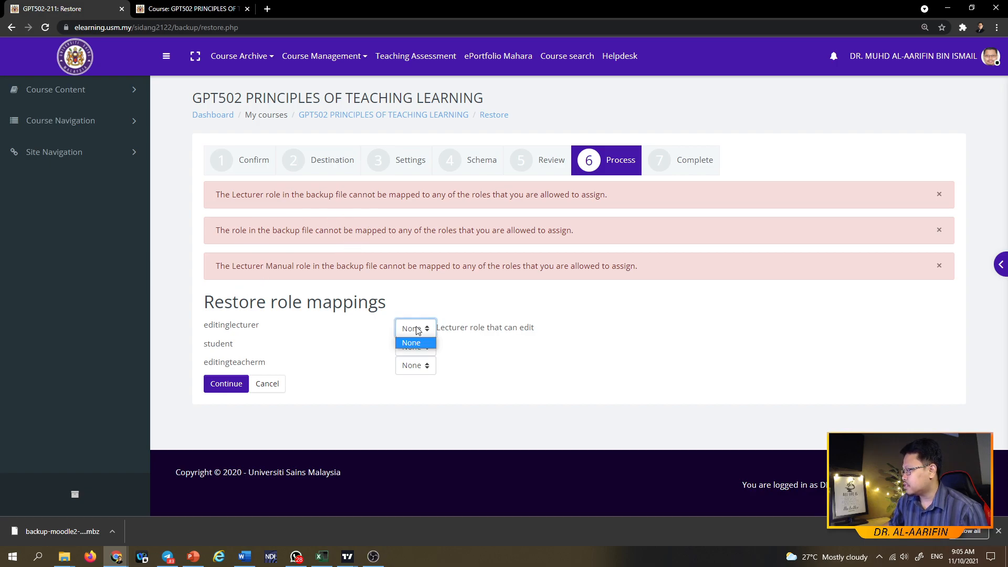
pyautogui.click(382, 325)
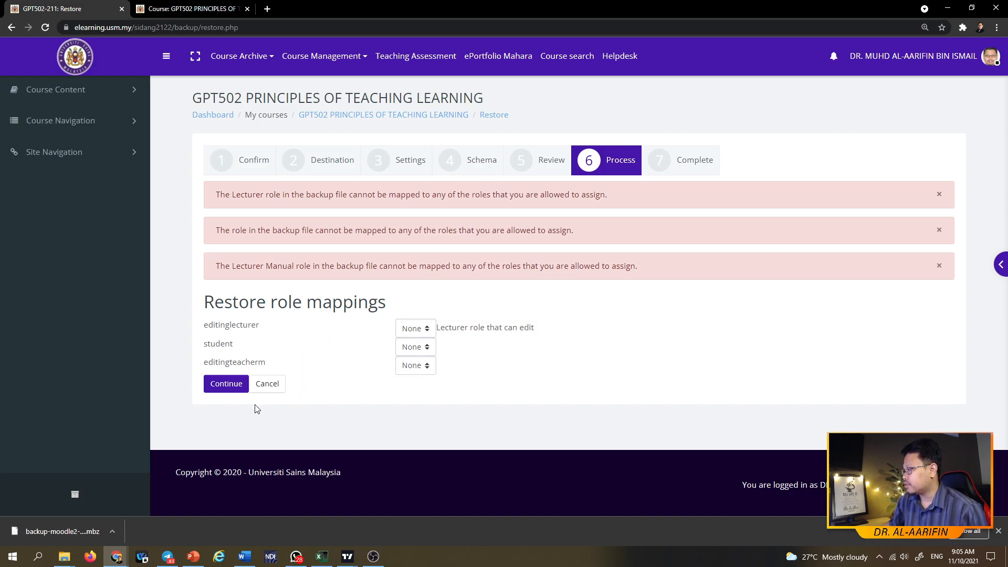
pyautogui.click(216, 388)
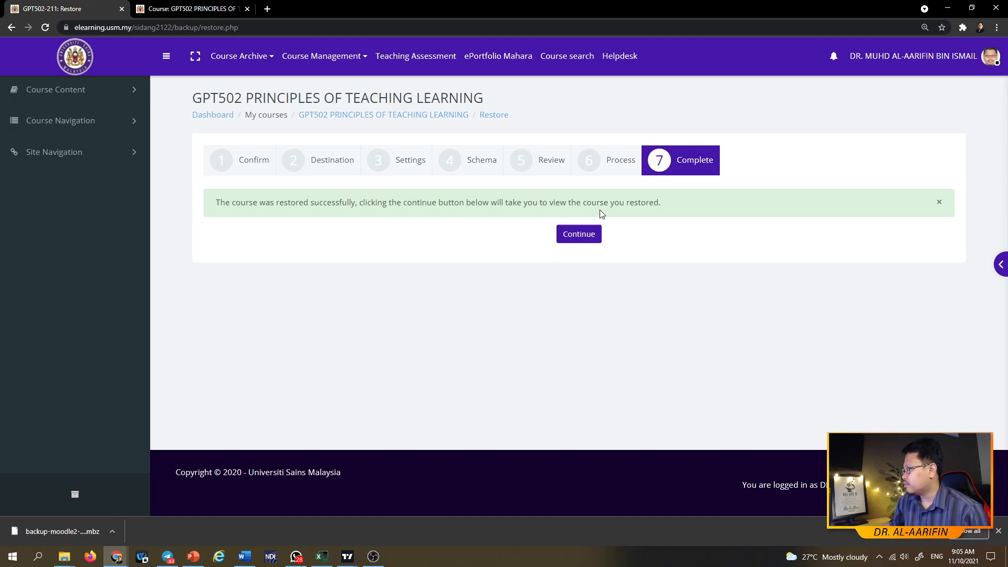
# - Open the restored GPT502 course and look through its sections and activities
pyautogui.click(579, 237)
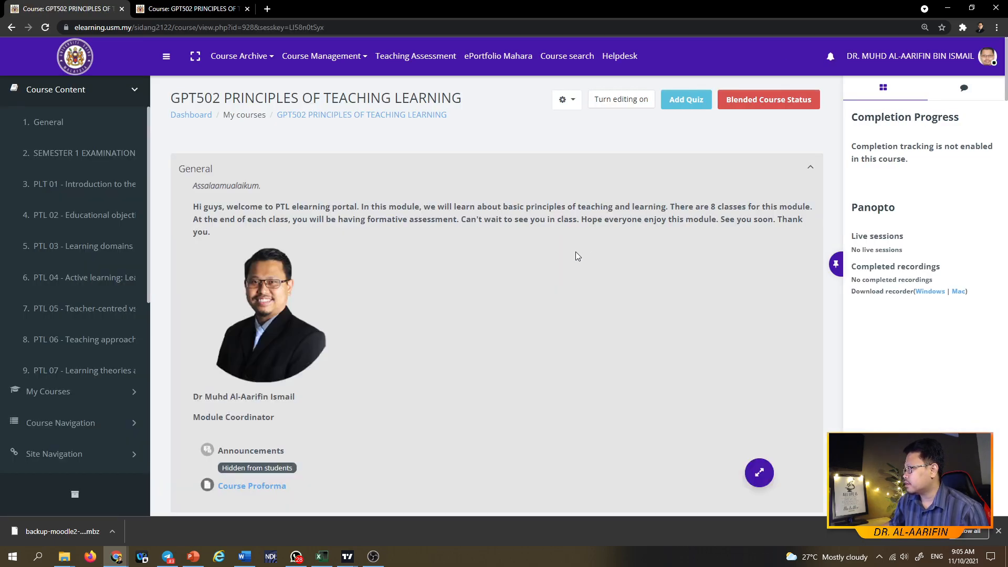
pyautogui.scroll(-15, 575, 256)
pyautogui.scroll(-20, 576, 257)
pyautogui.scroll(-10, 575, 256)
pyautogui.scroll(20, 577, 256)
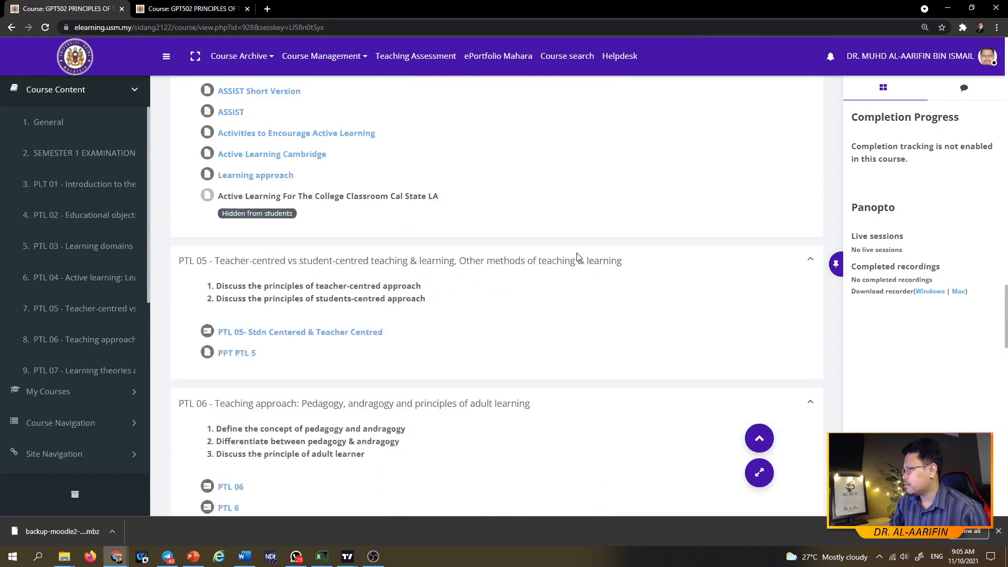